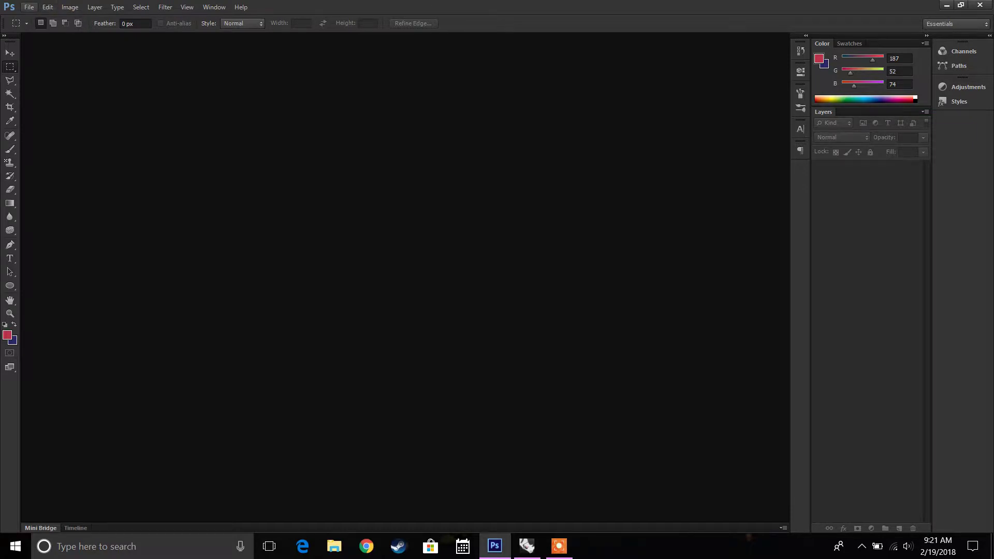
Open Test Render.jpg from the Rhino Textures & Tests folder
click(28, 7)
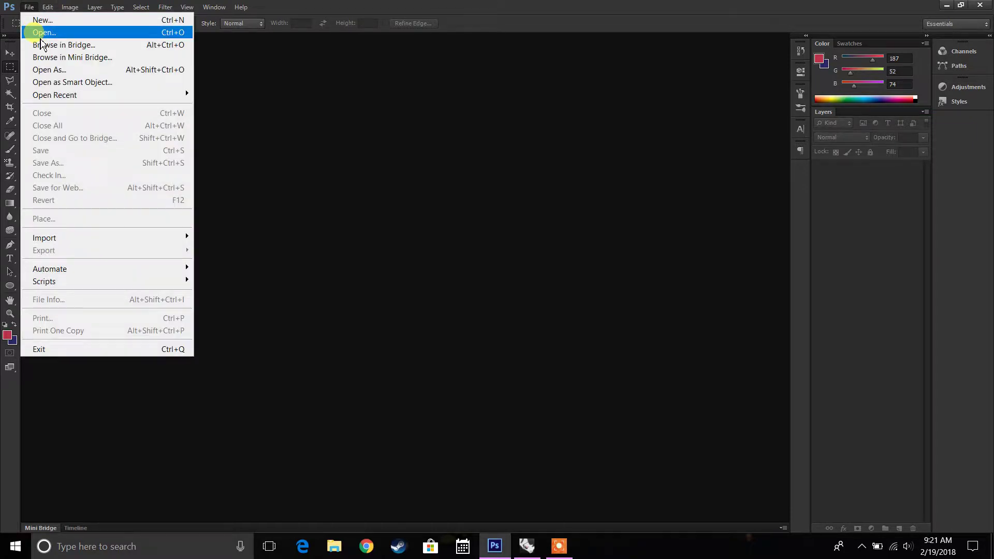
click(43, 32)
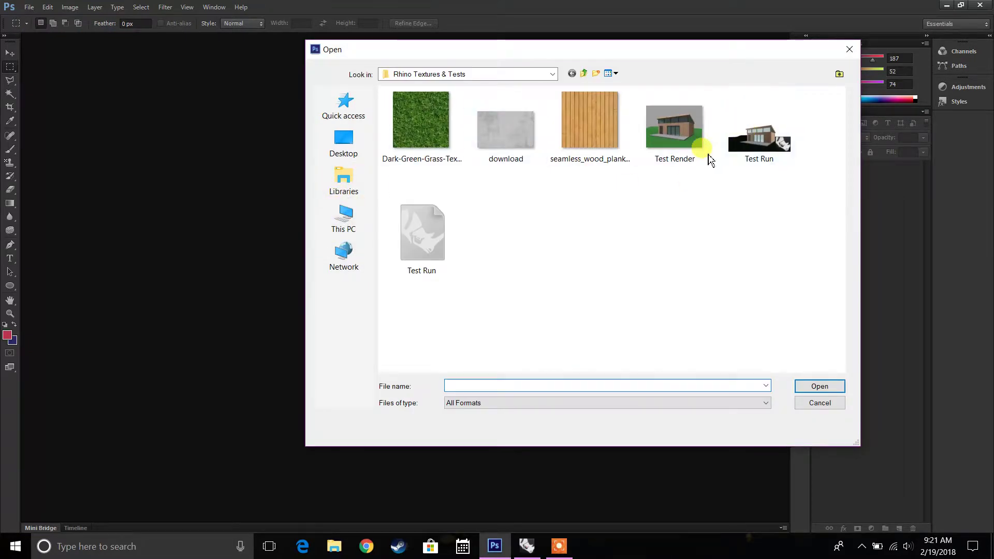
double_click(675, 127)
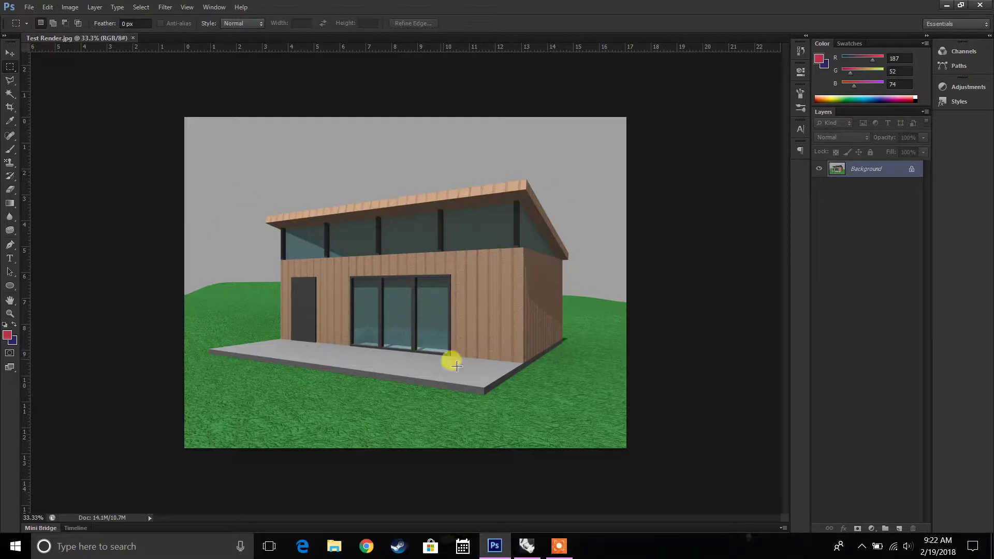
Rename the Background layer to 'Rendering Image'
double_click(883, 170)
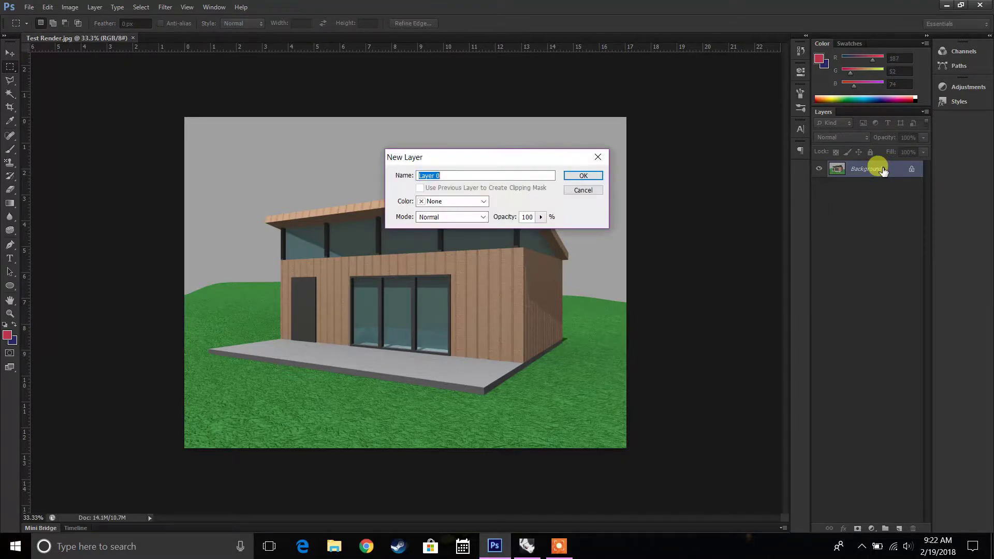
text(Rendering Image)
key(Return)
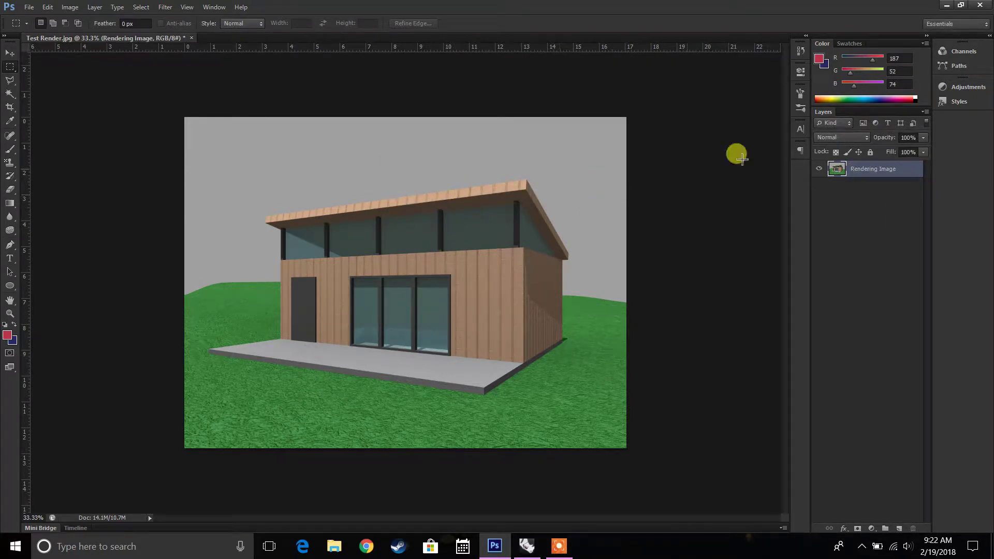
Change the canvas size to 11 × 8.5 inches, accepting the clipping
click(69, 7)
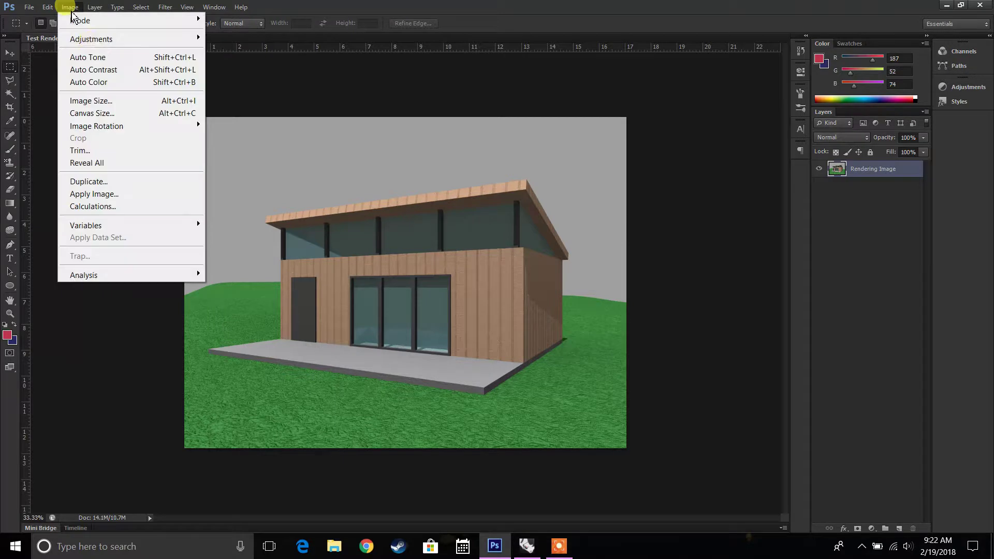
mouse_move(106, 46)
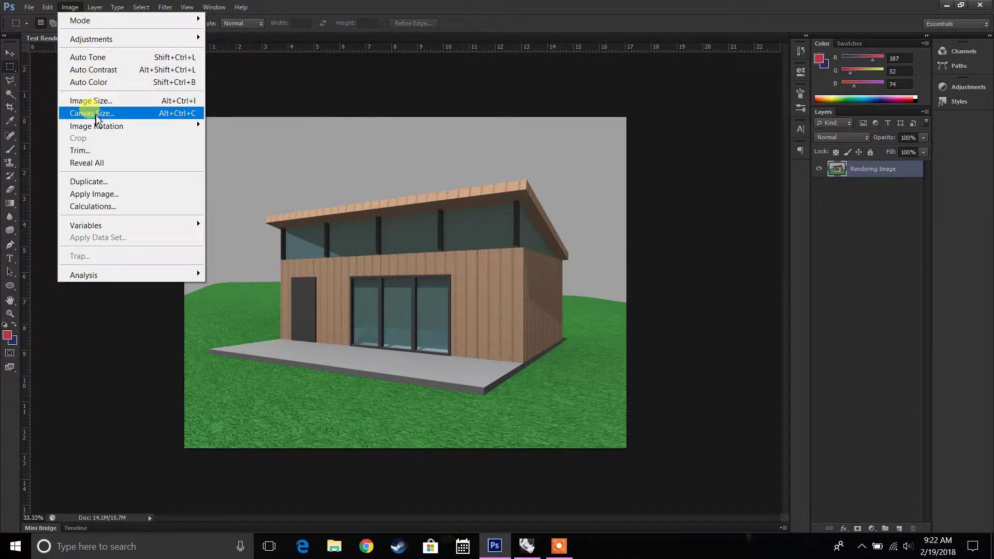
click(96, 115)
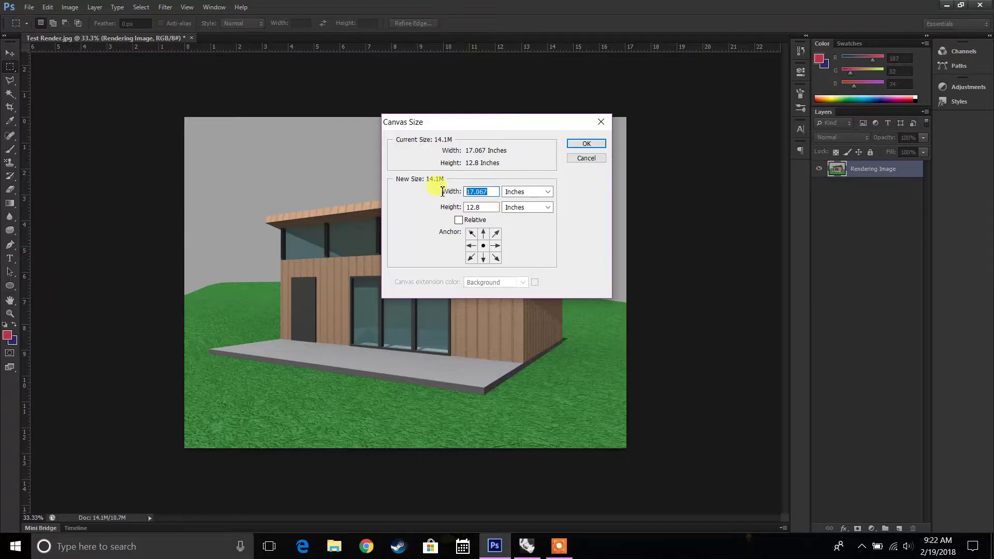
text(11)
drag(499, 210, 353, 209)
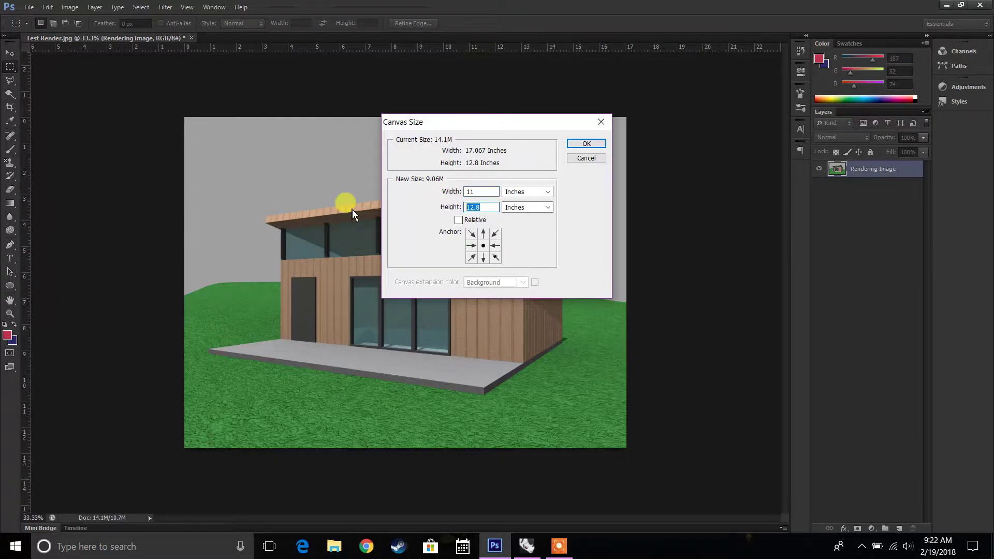
text(8.5)
key(Return)
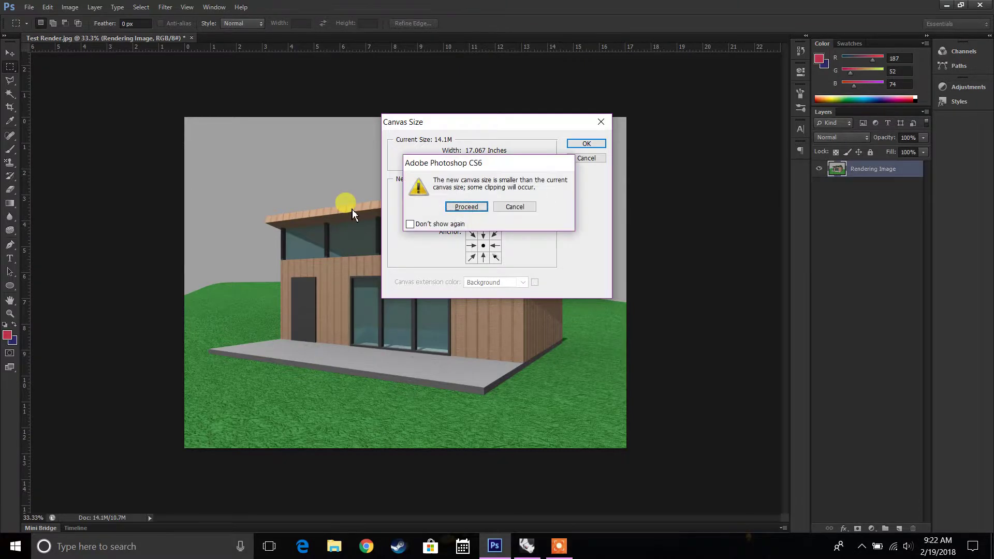
key(Return)
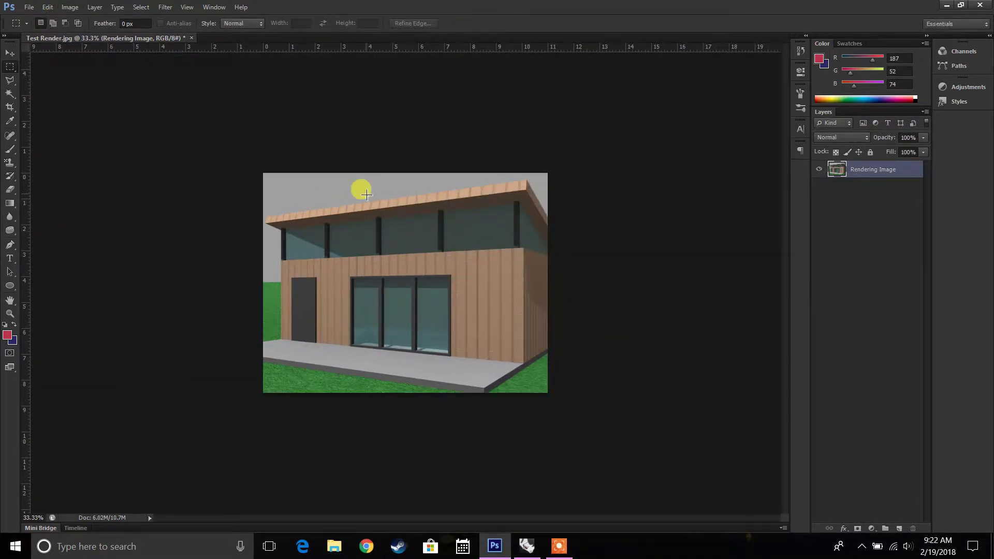
Scale the house render down so it fills the 11 × 8.5 canvas
key(ctrl+t)
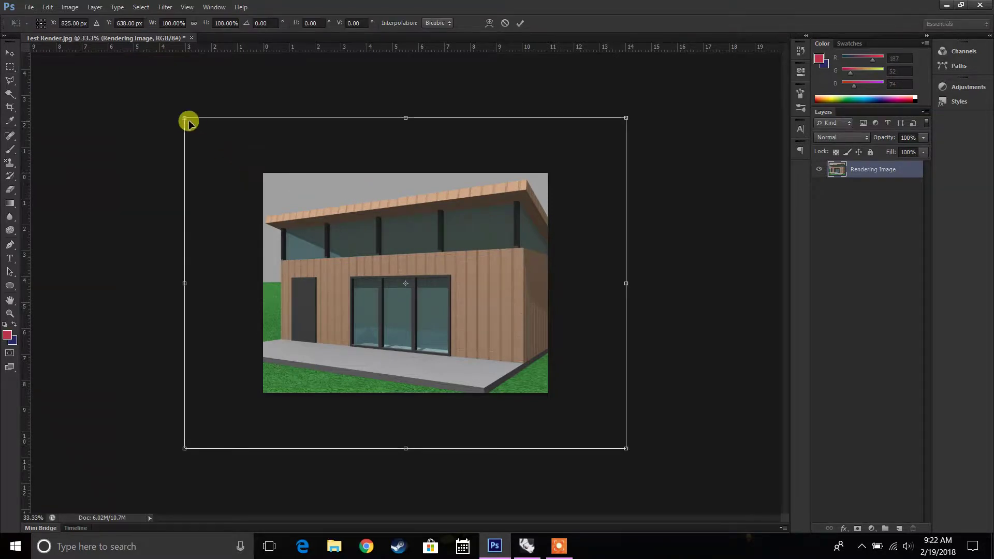
drag(186, 118, 262, 174)
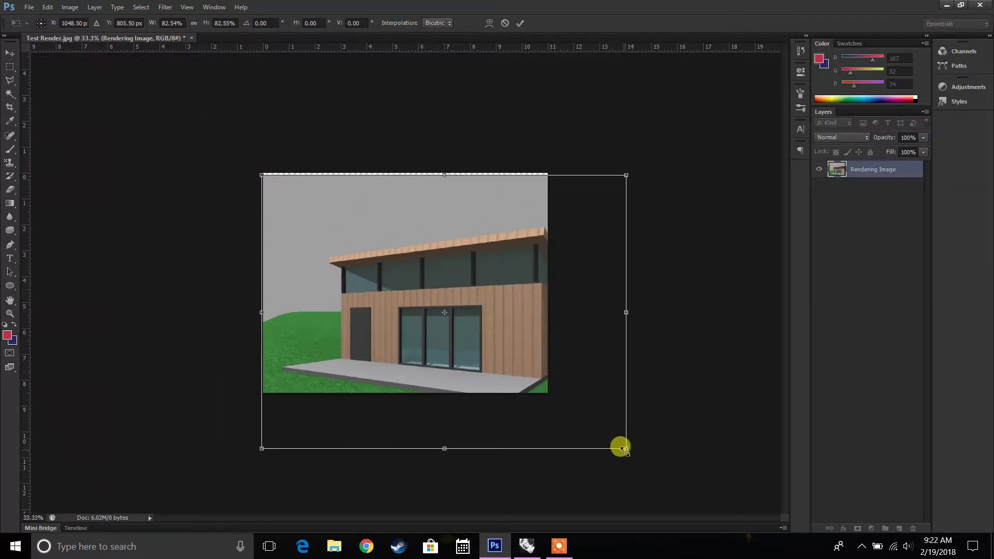
drag(624, 447, 543, 405)
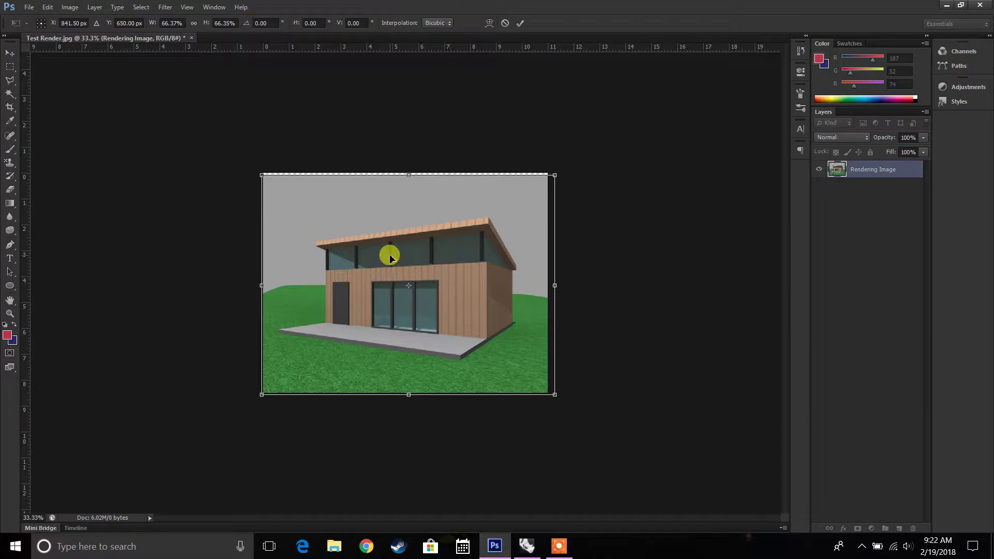
key(ctrl+plus)
drag(189, 119, 184, 118)
key(Return)
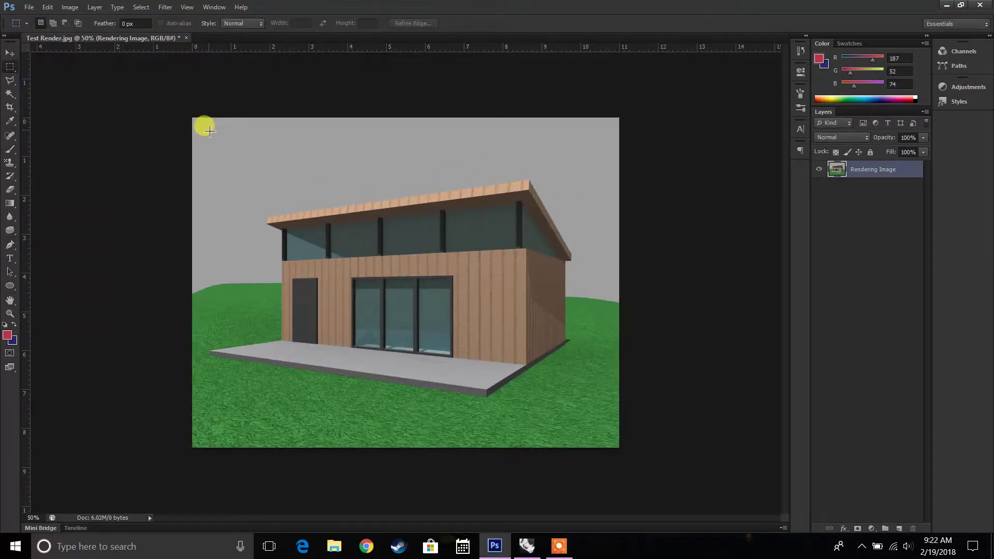
click(70, 7)
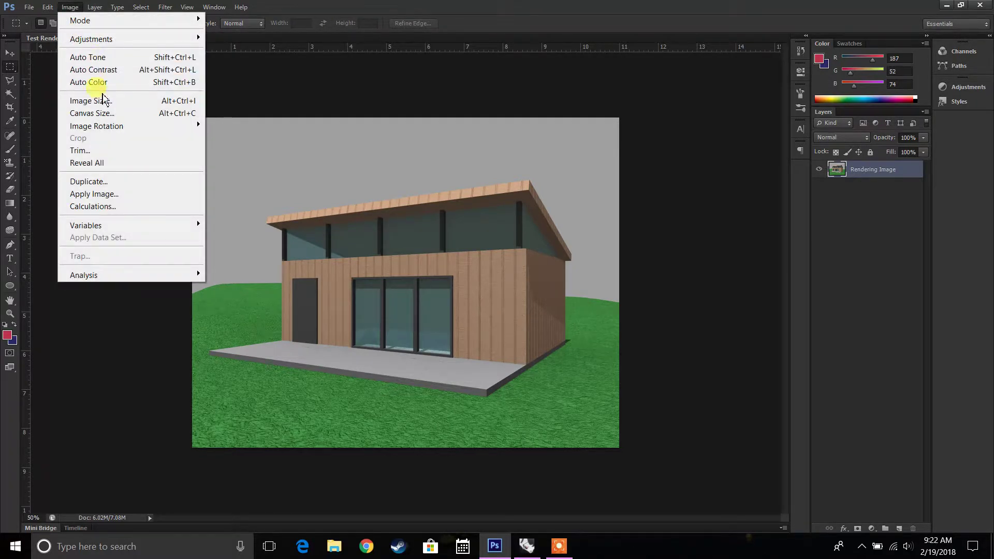
click(98, 101)
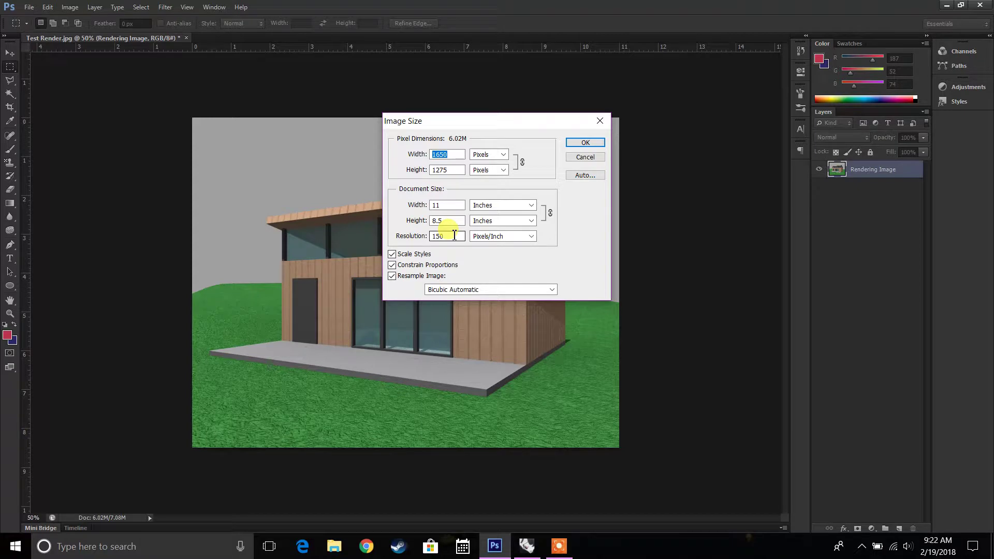
click(576, 145)
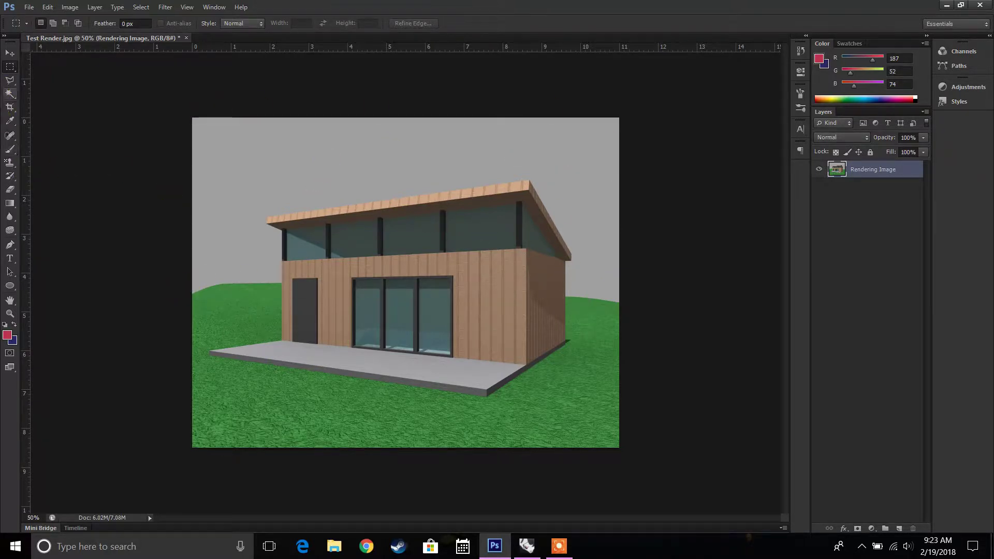
Try the Magic Wand at tolerance 250, then drop the selection that covered the whole image
click(9, 94)
click(51, 101)
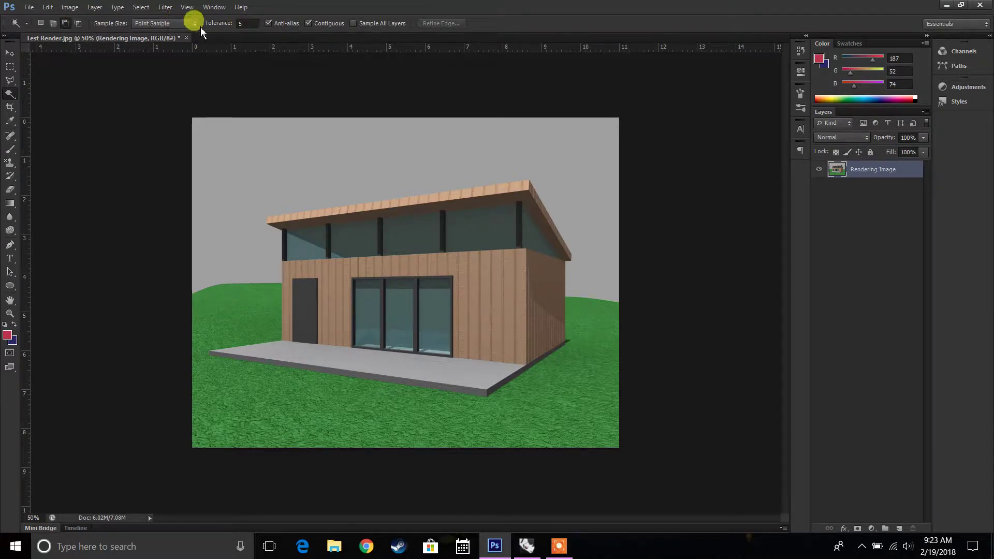
click(245, 24)
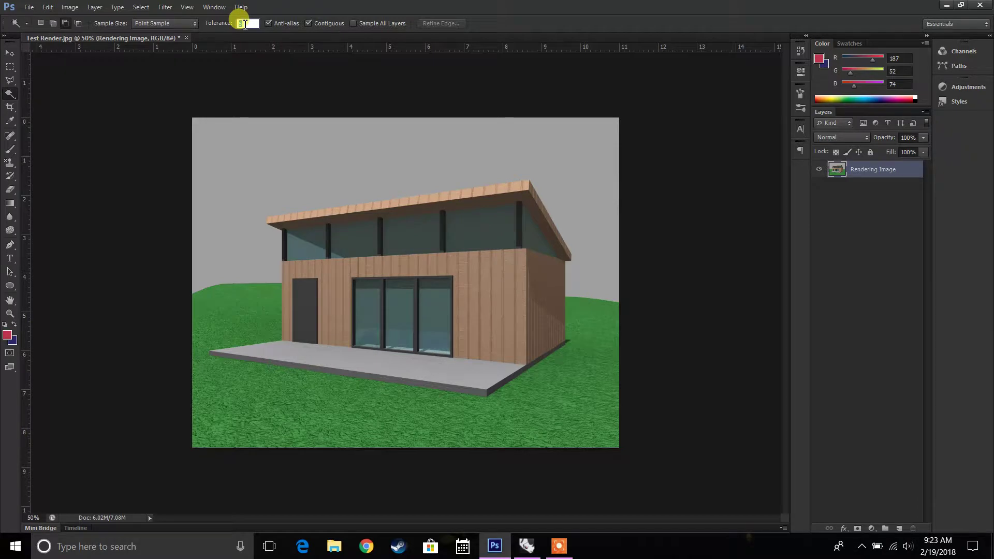
text(25)
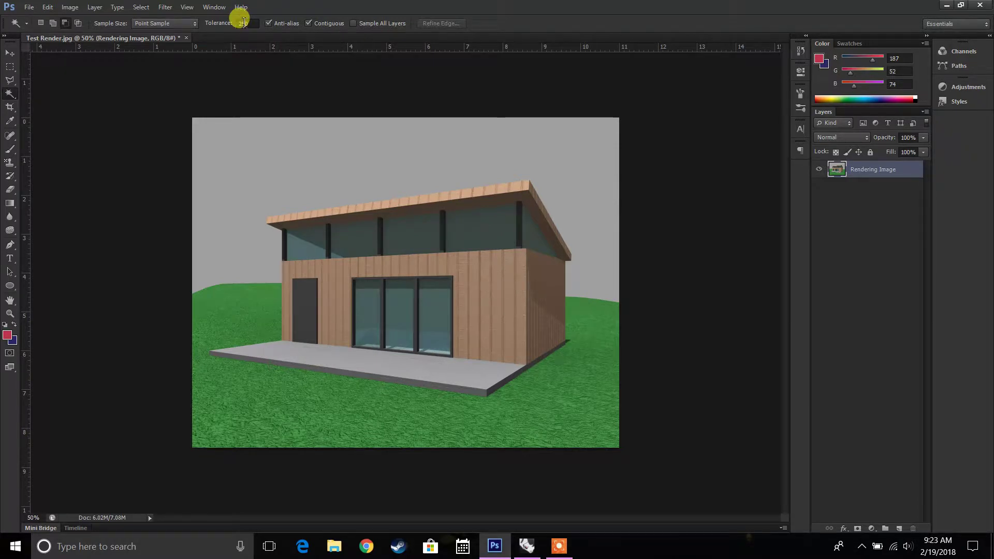
text(0)
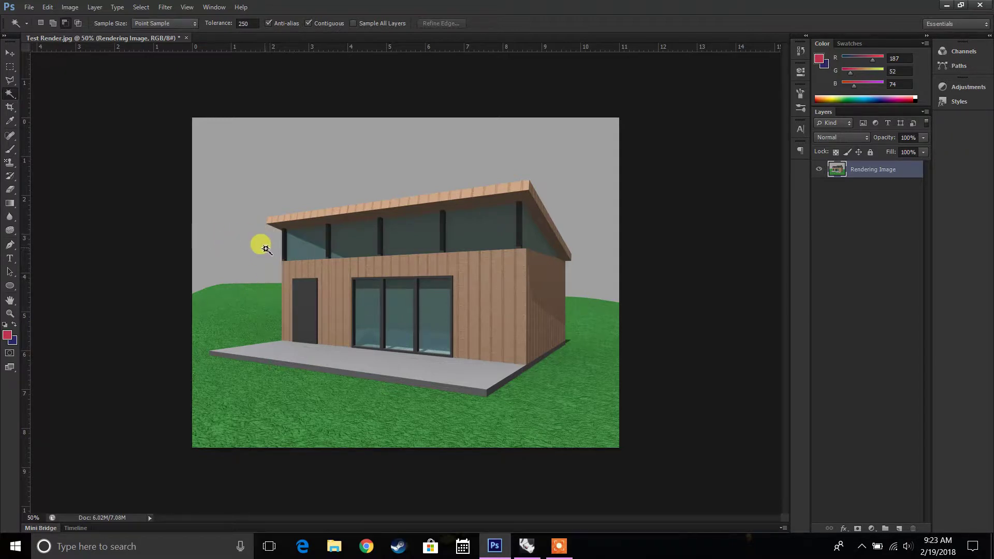
click(265, 249)
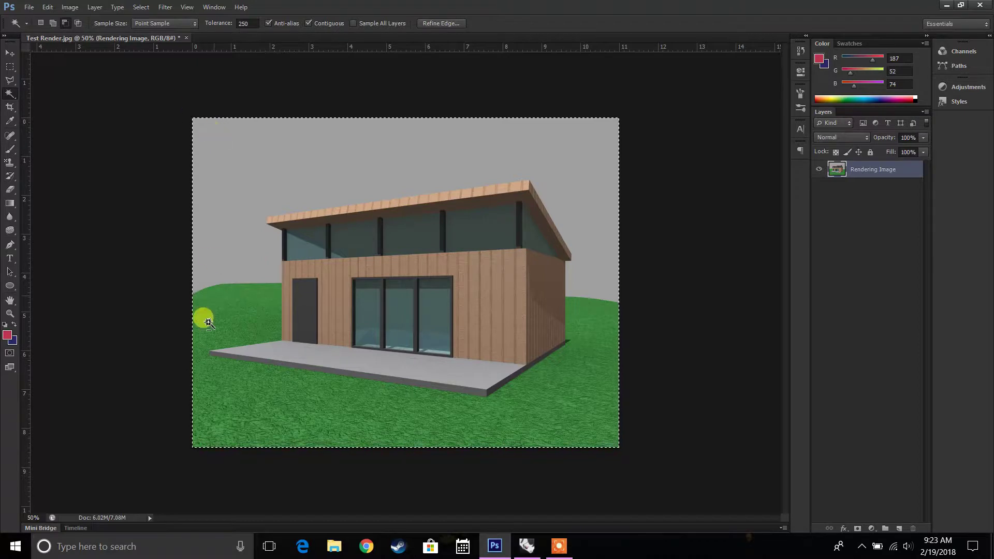
click(249, 108)
Lower the tolerance to 5, select only the grey sky and delete it
click(249, 23)
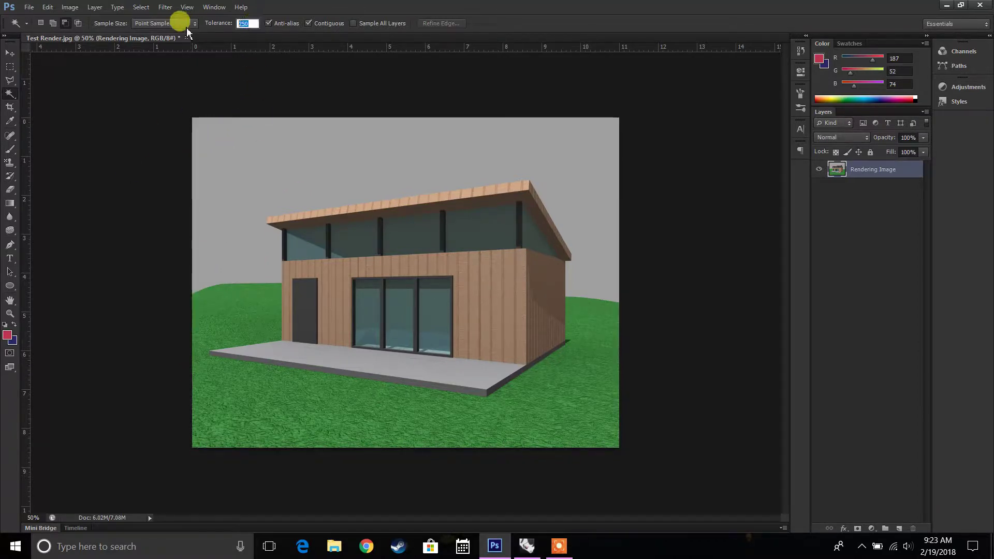
text(5)
key(Return)
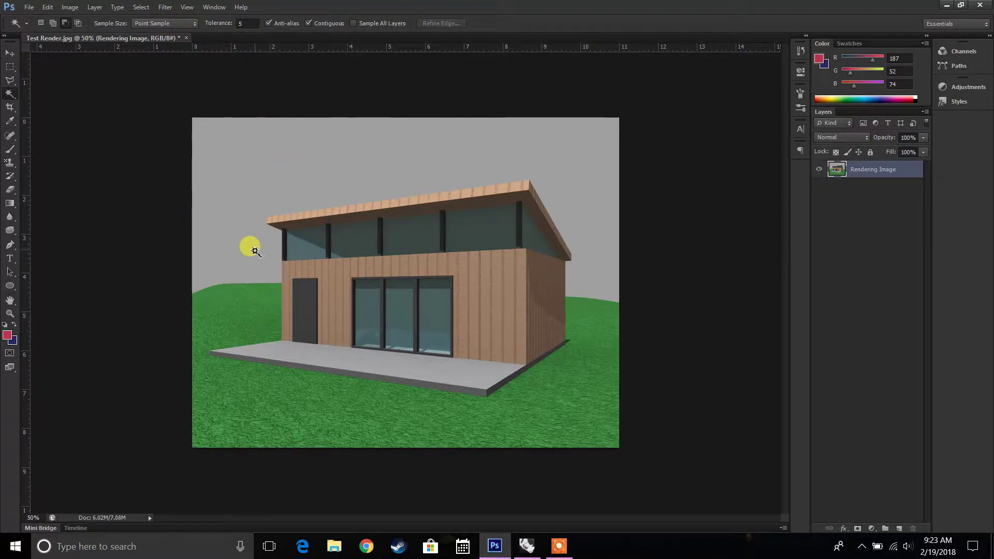
click(239, 251)
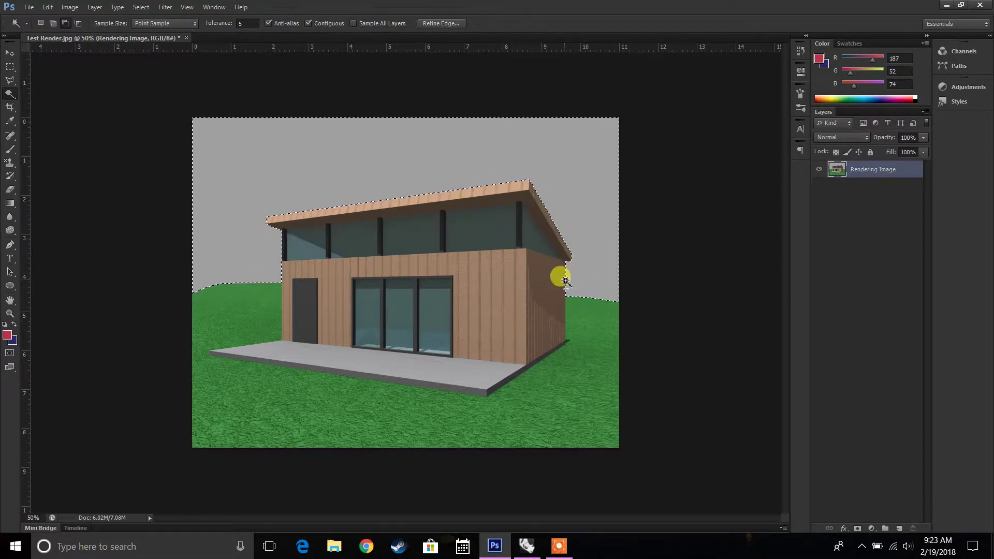
key(Delete)
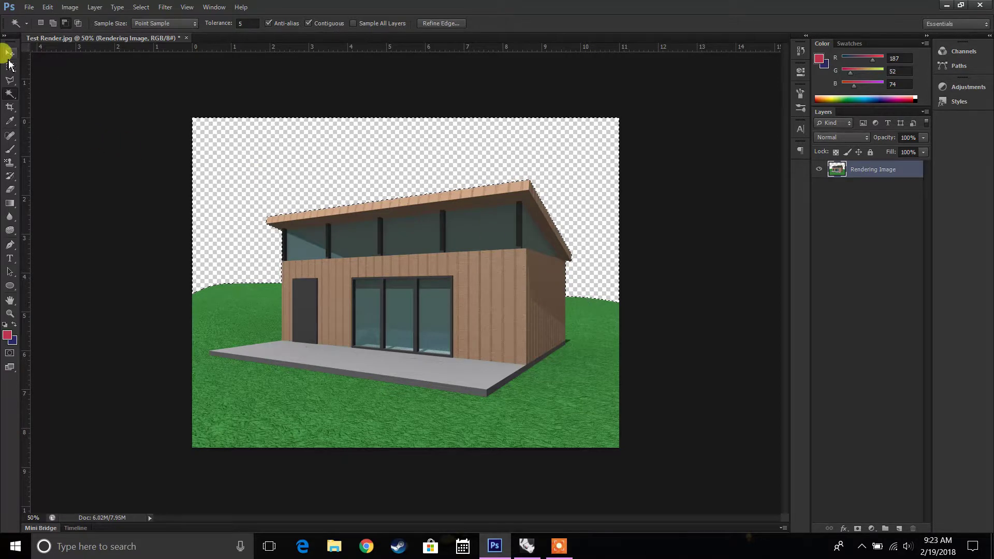
click(10, 67)
Deselect, then darken the rendering with Brightness/Contrast (brightness about -23, contrast 51)
right_click(323, 159)
click(338, 168)
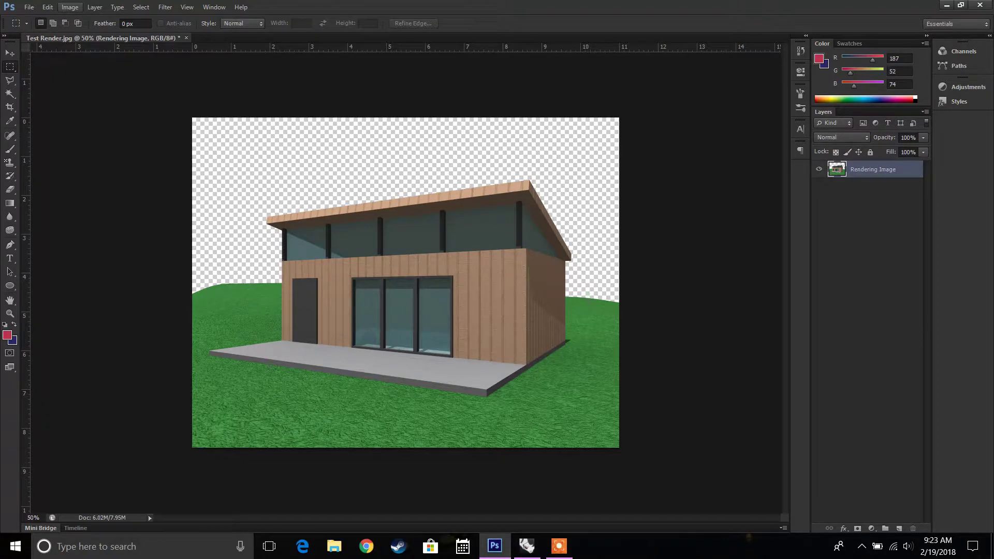
click(73, 9)
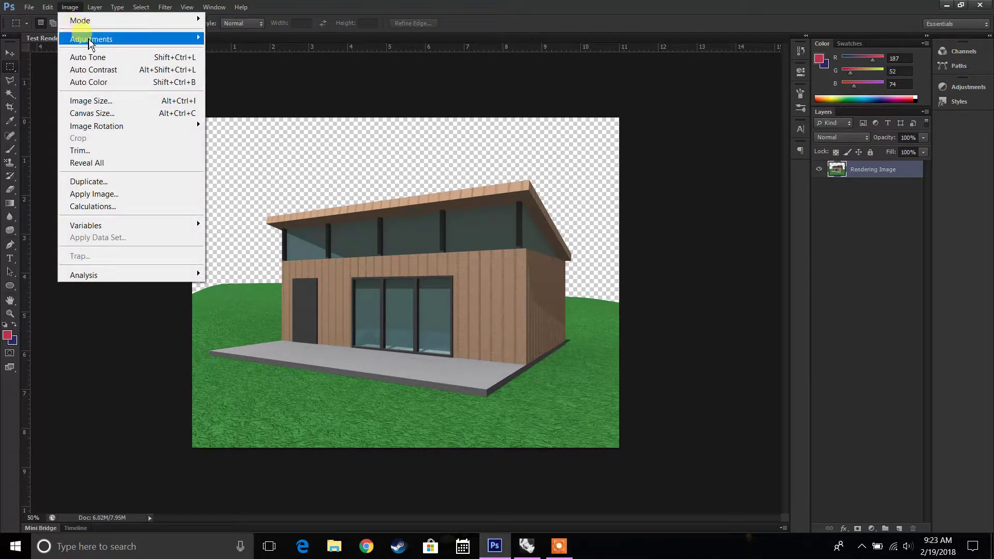
mouse_move(124, 39)
click(231, 43)
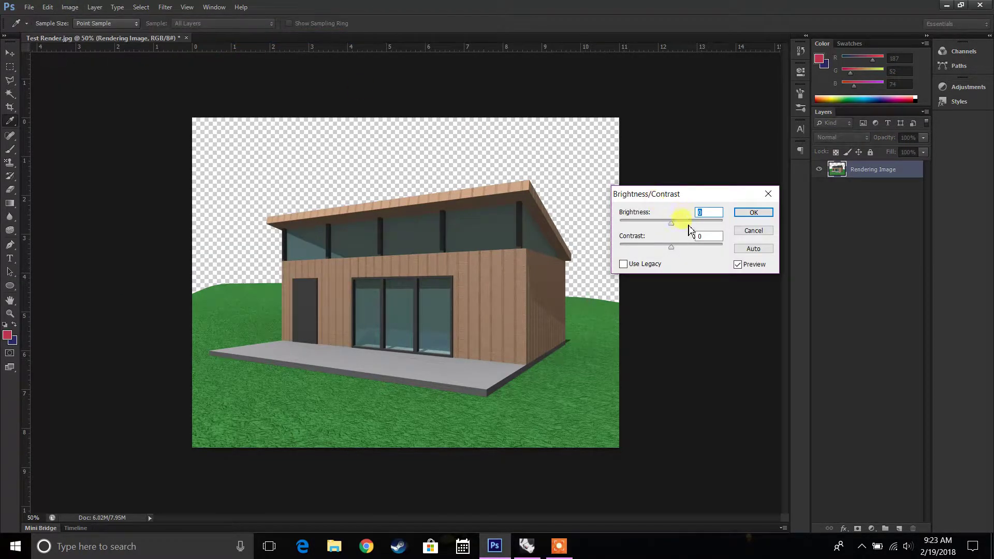
mouse_move(679, 231)
mouse_down()
mouse_move(673, 242)
mouse_move(669, 230)
mouse_up()
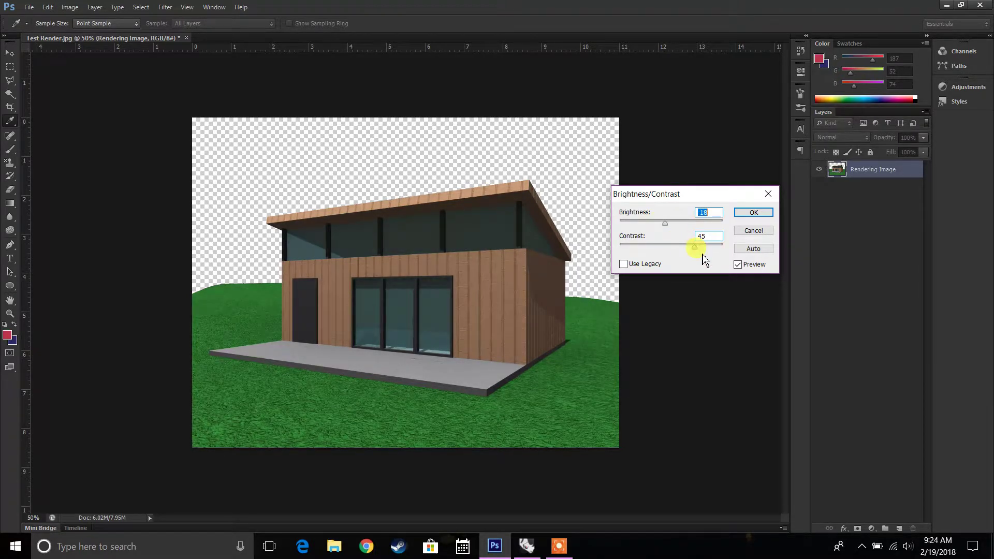
drag(665, 227, 666, 225)
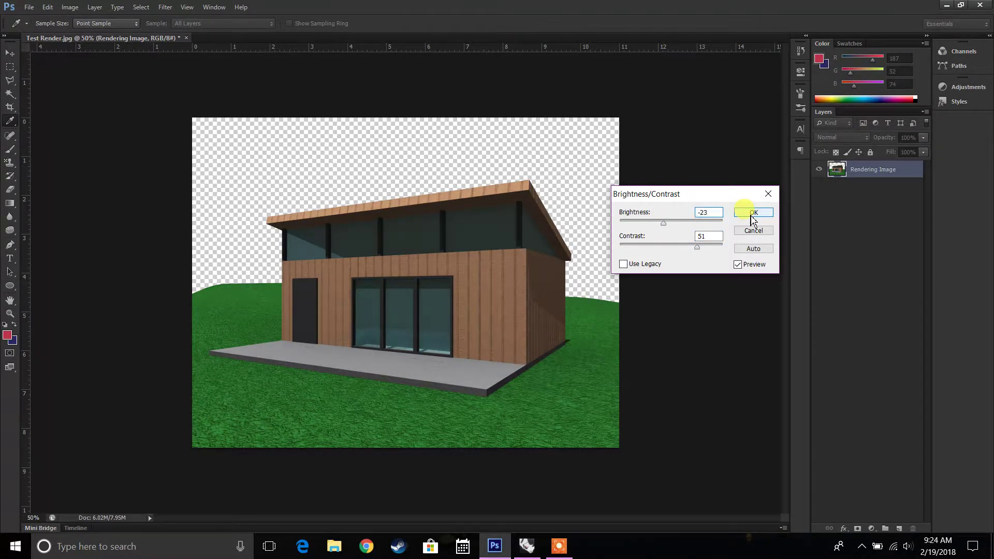
click(753, 213)
key(m)
Lower the rendering's vibrance with Image > Adjustments > Vibrance
click(69, 7)
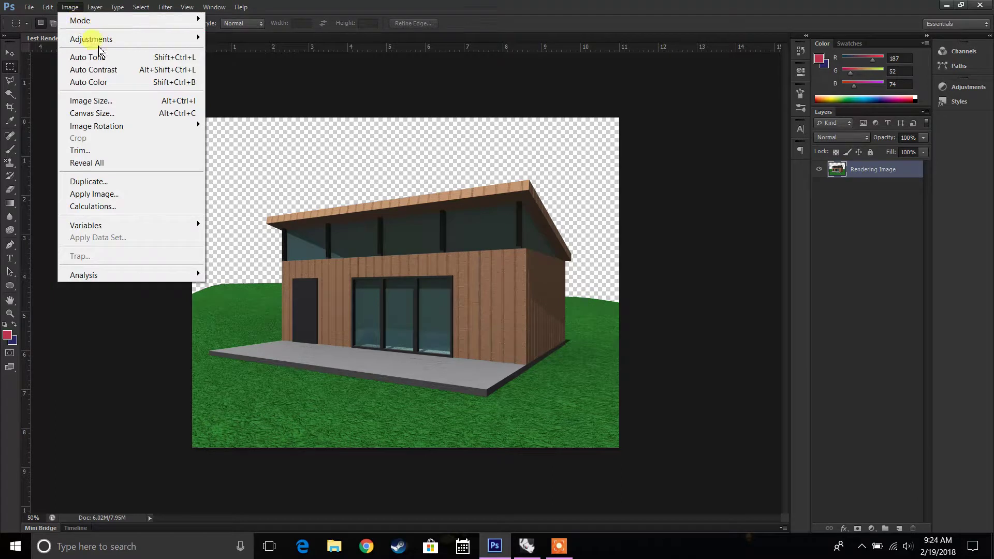
mouse_move(133, 37)
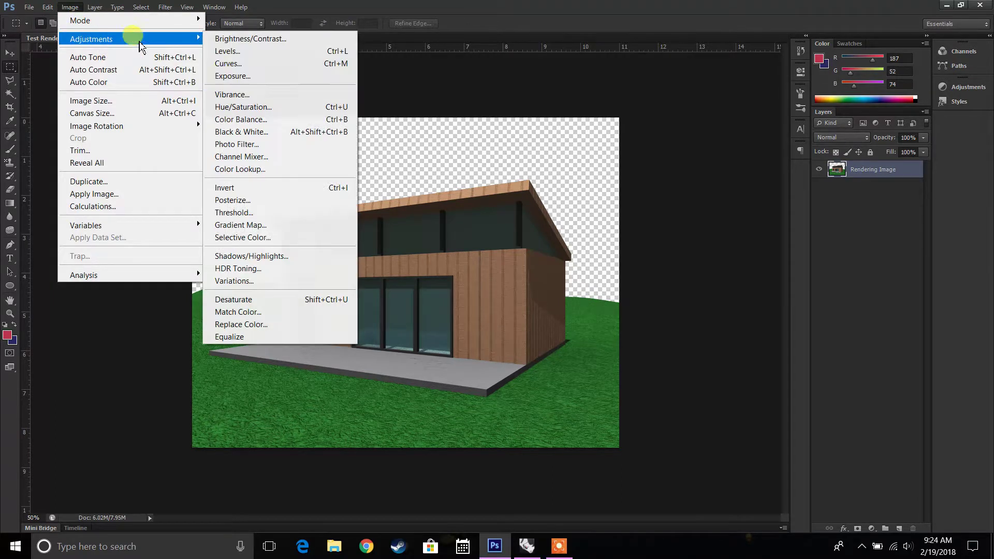
click(248, 96)
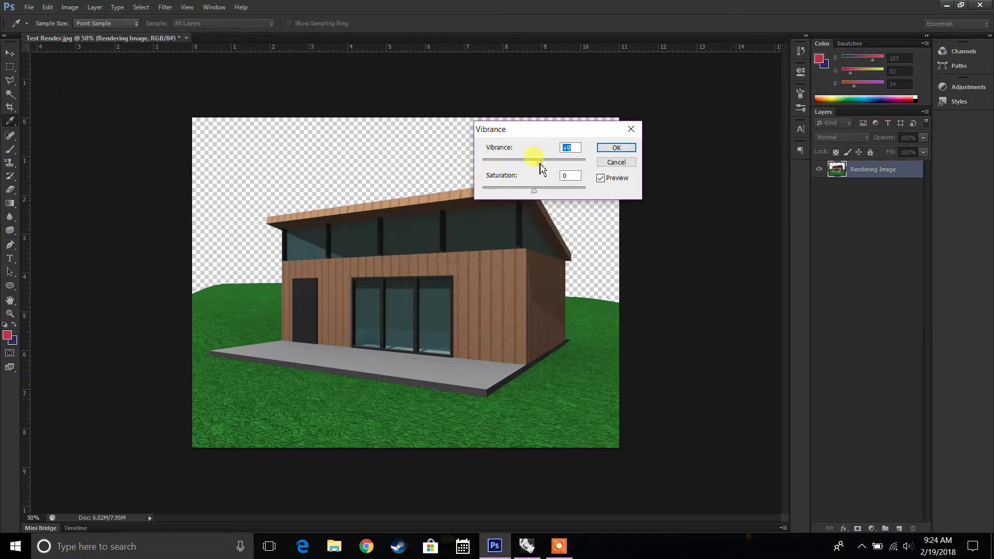
drag(528, 166, 487, 194)
click(604, 148)
key(m)
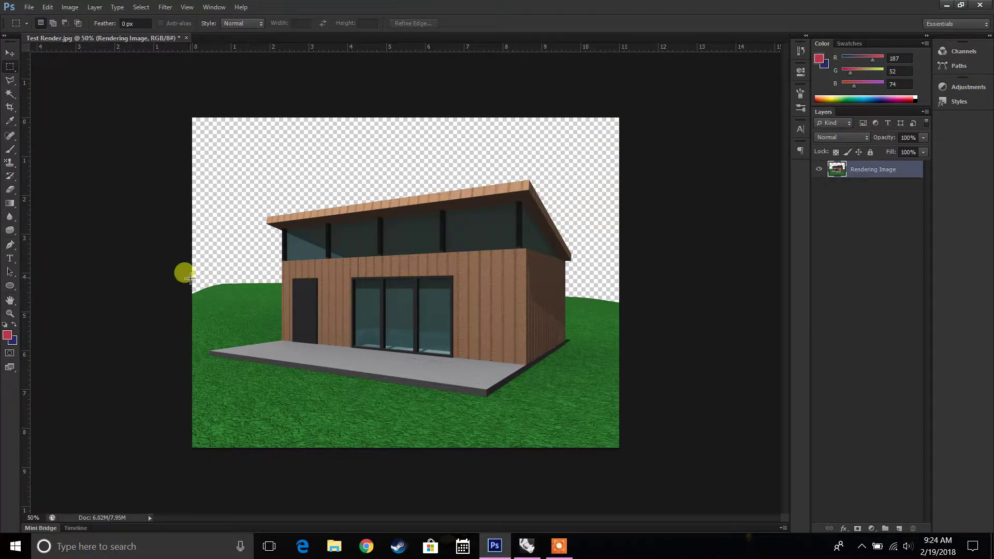
Test shifting the rendering layer upward, undo it, and switch to the web browser
click(10, 53)
mouse_move(394, 259)
mouse_down()
mouse_move(395, 221)
mouse_move(426, 246)
mouse_move(401, 256)
mouse_up()
key(ctrl+z)
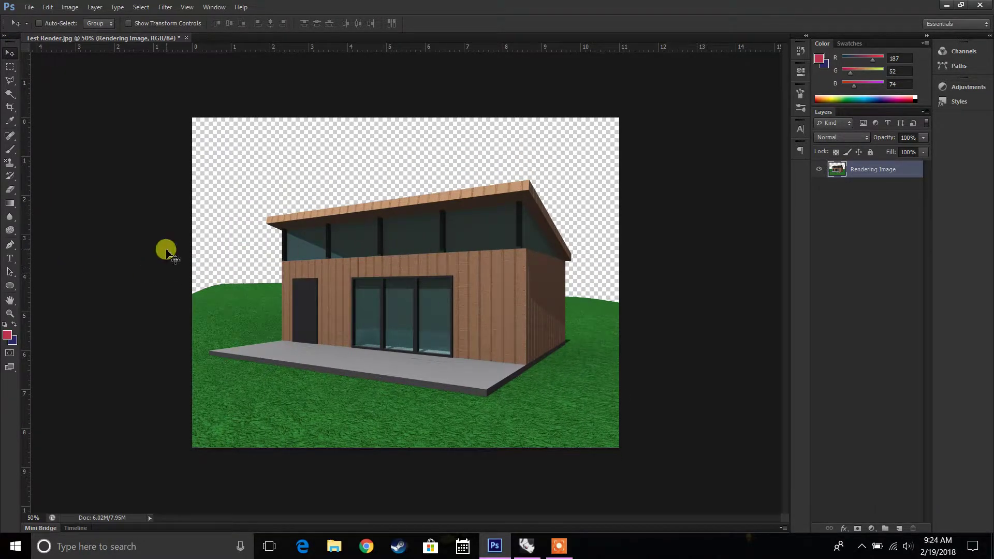
click(366, 546)
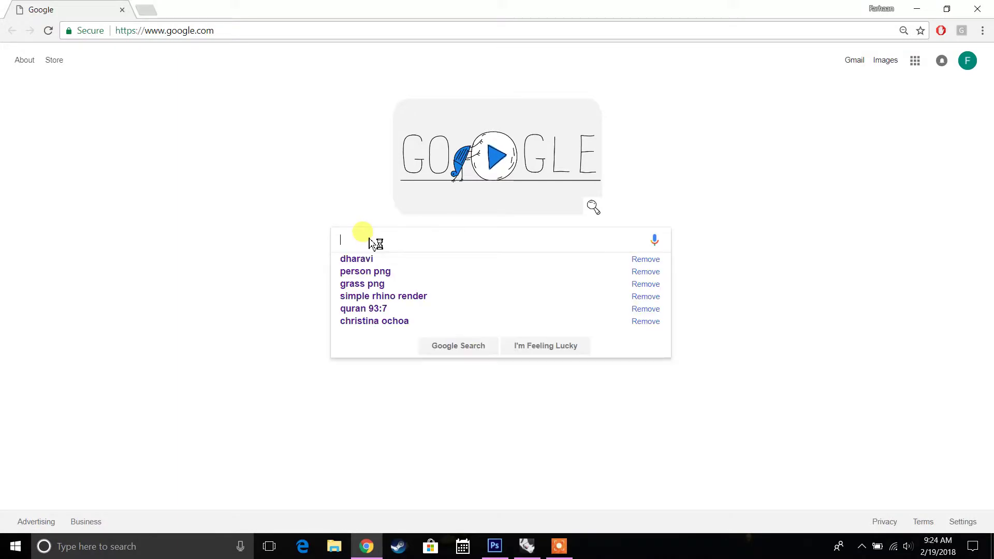
Search Google Images for 'treeline png' and open a wide treeline photo in a new tab
text(treeline png)
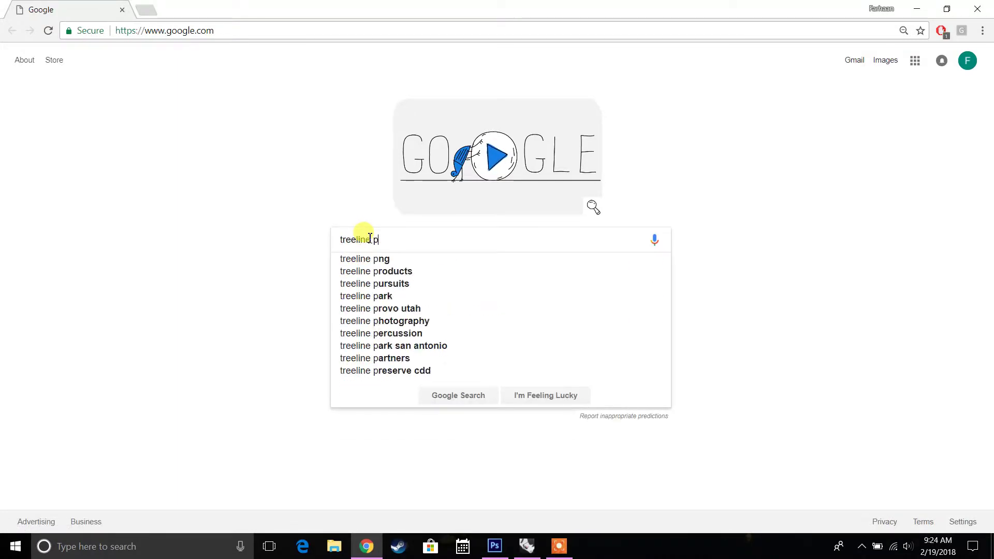
key(Return)
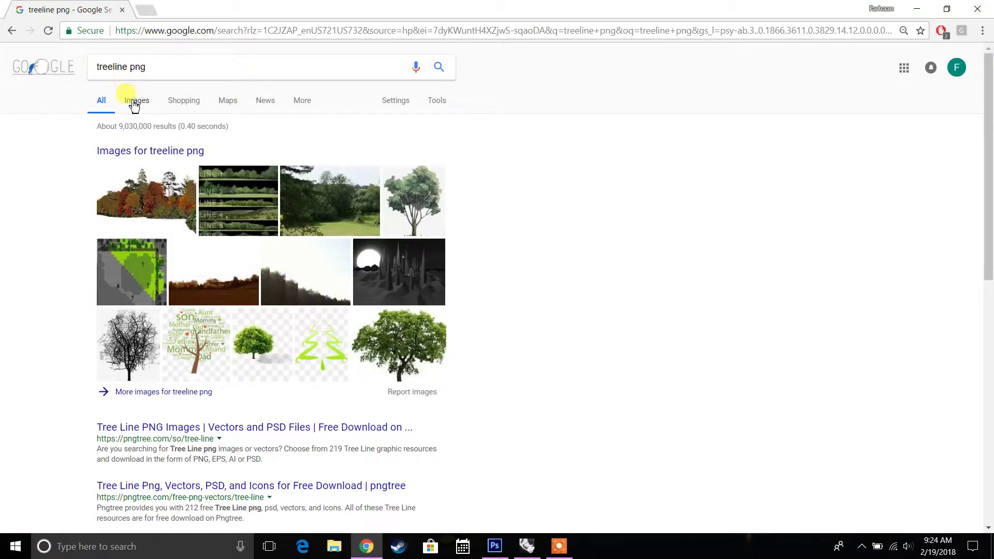
click(133, 102)
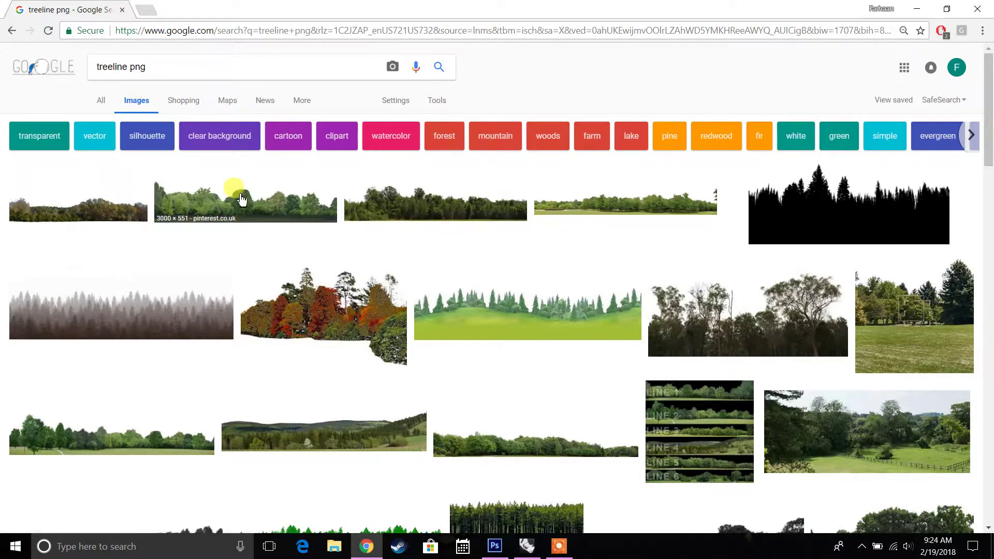
click(273, 202)
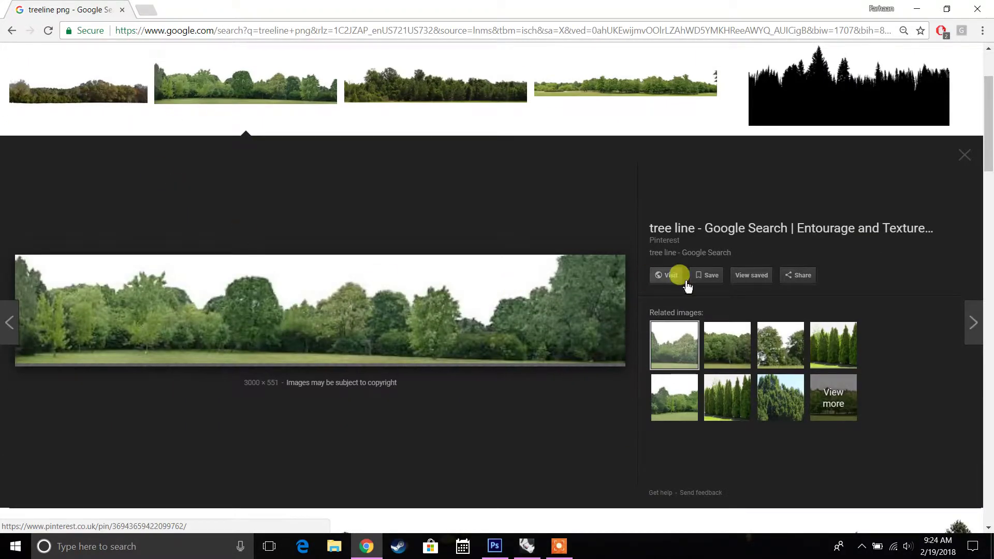
right_click(440, 285)
click(493, 393)
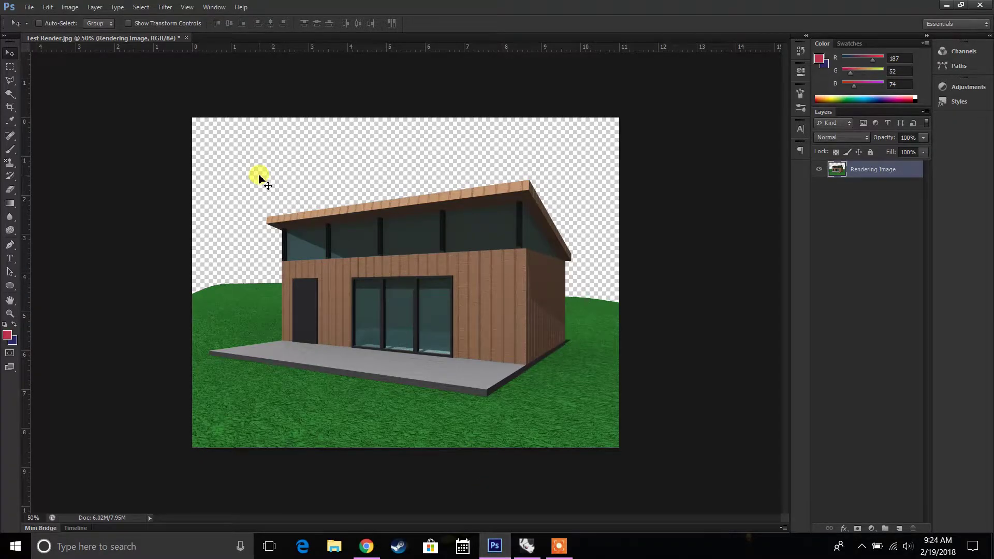
Paste the treeline as a new layer and enlarge it to about 350% along the horizon
key(ctrl+v)
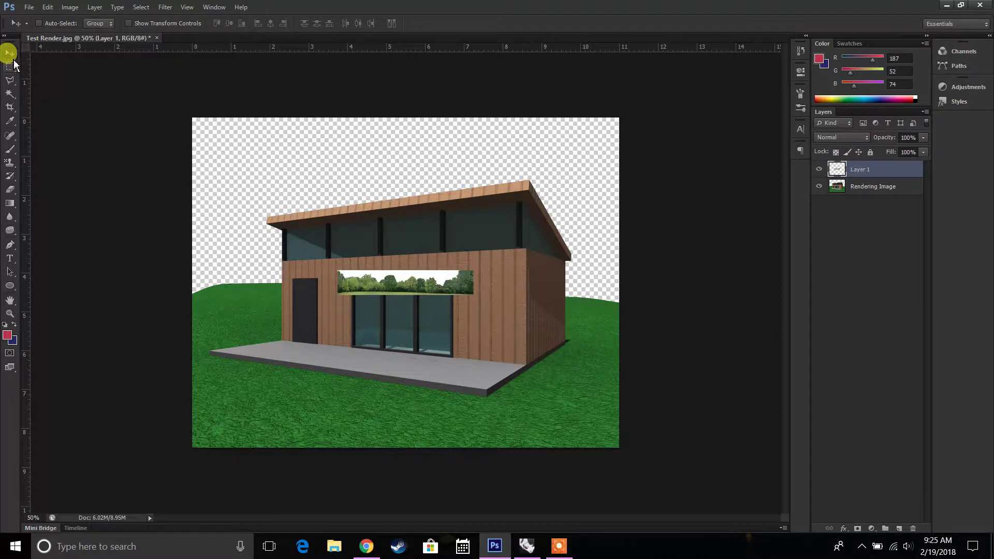
drag(477, 255, 366, 130)
key(ctrl+t)
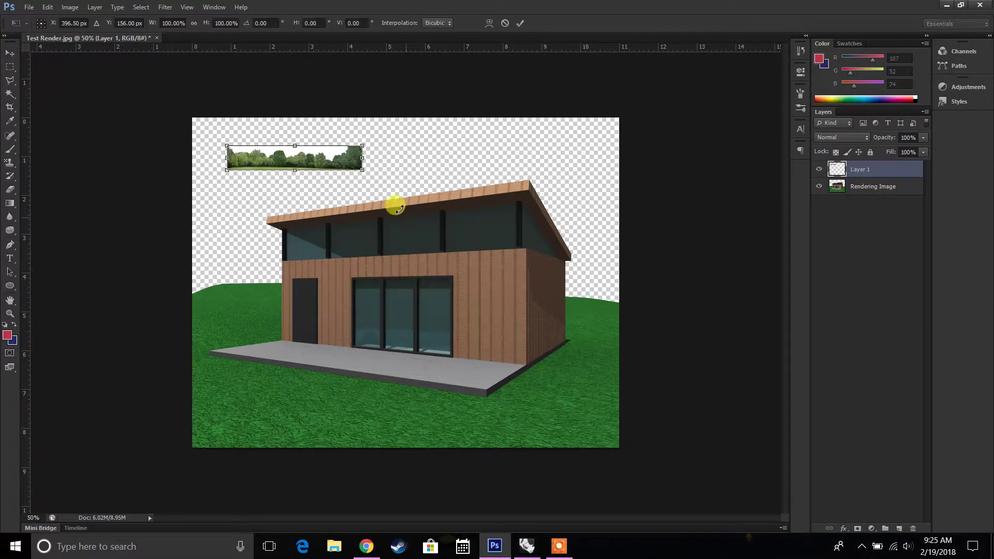
drag(365, 170, 671, 404)
drag(522, 162, 490, 233)
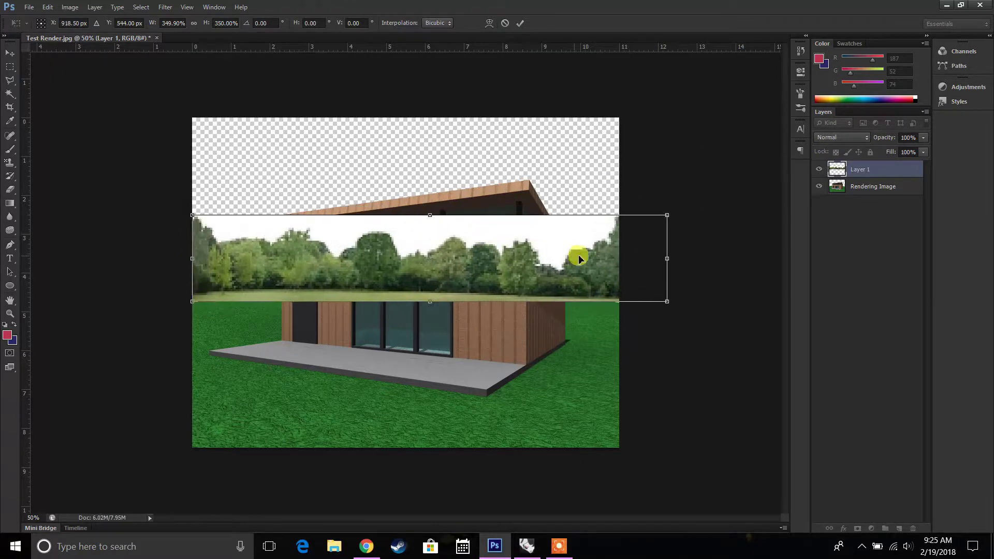
key(Return)
Move the treeline layer below Rendering Image and fine-tune its position behind the house
drag(869, 171, 880, 214)
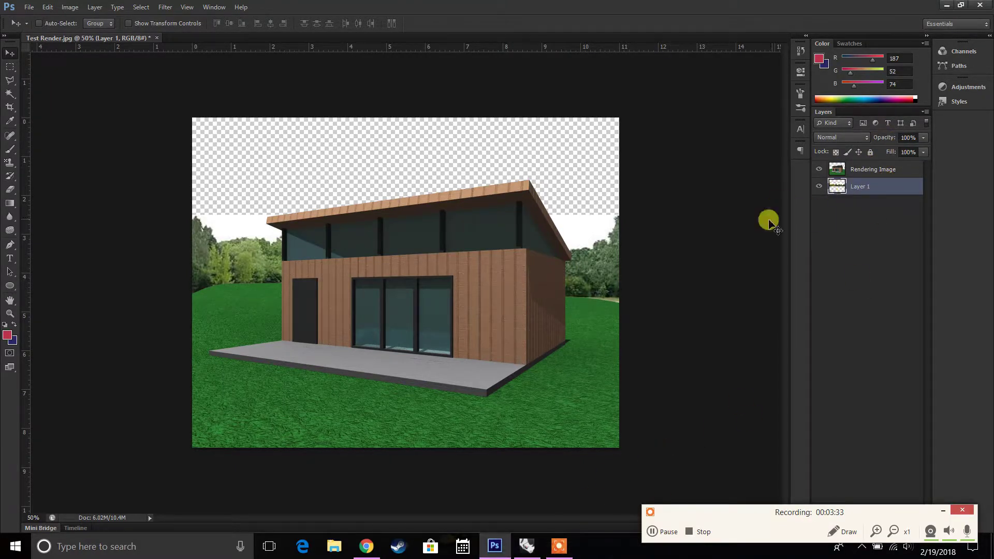
drag(566, 220, 568, 222)
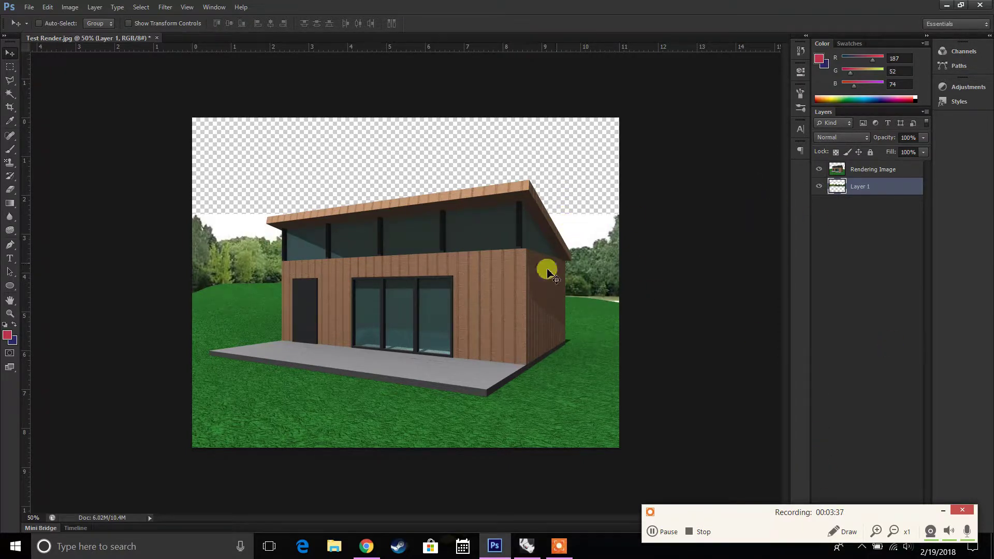
mouse_move(489, 222)
mouse_down()
mouse_move(511, 204)
mouse_move(505, 220)
mouse_up()
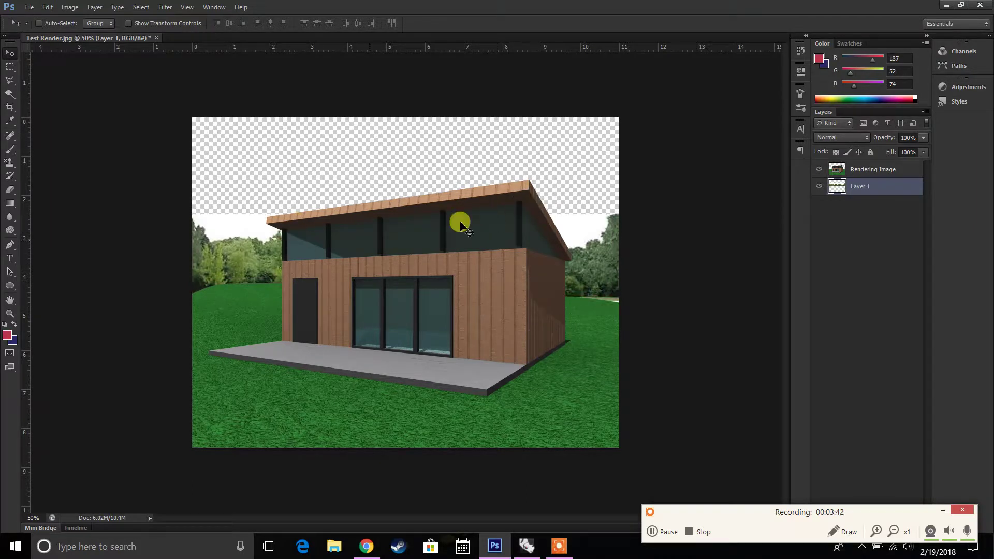
Test Magic Wand tolerances, including 10, on the white sky above the trees
click(11, 94)
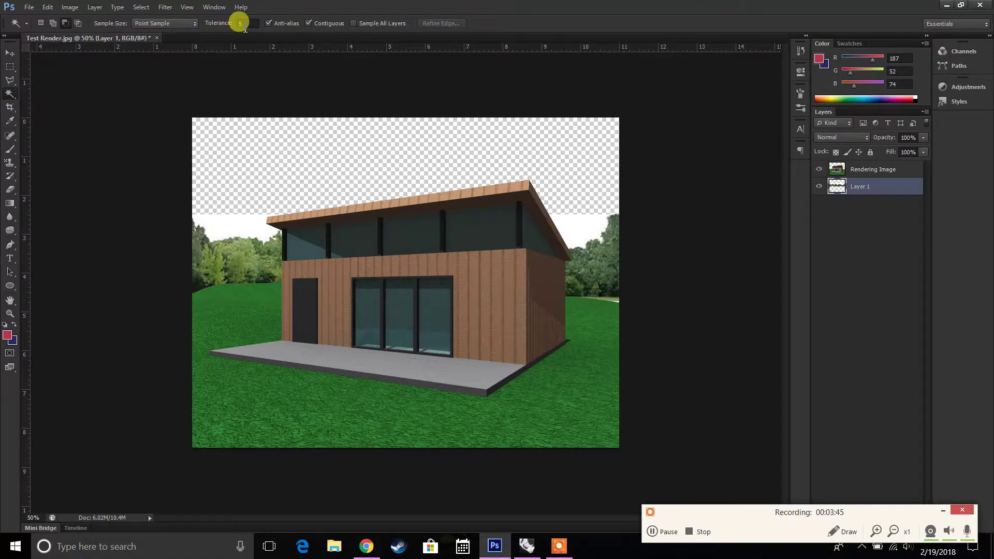
click(243, 25)
click(233, 224)
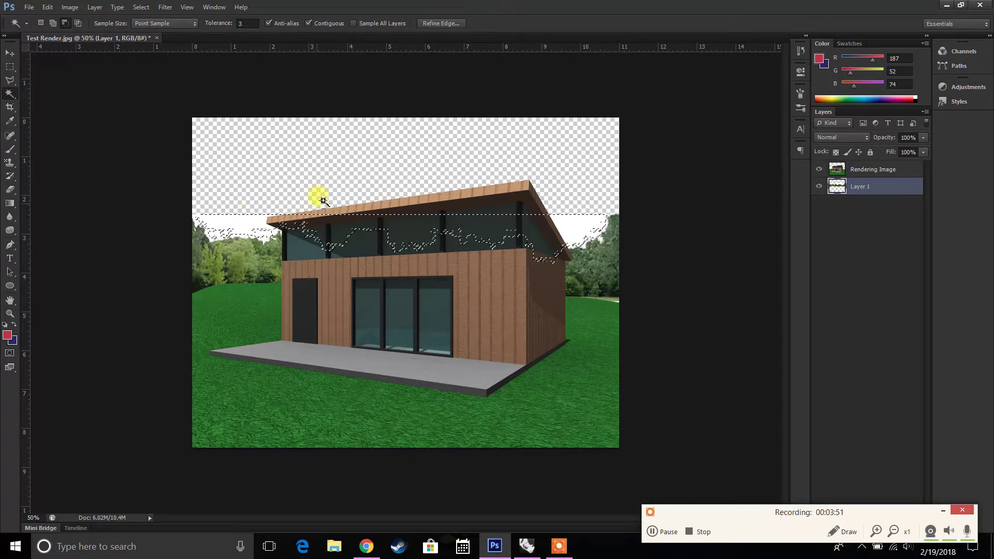
key(ctrl+d)
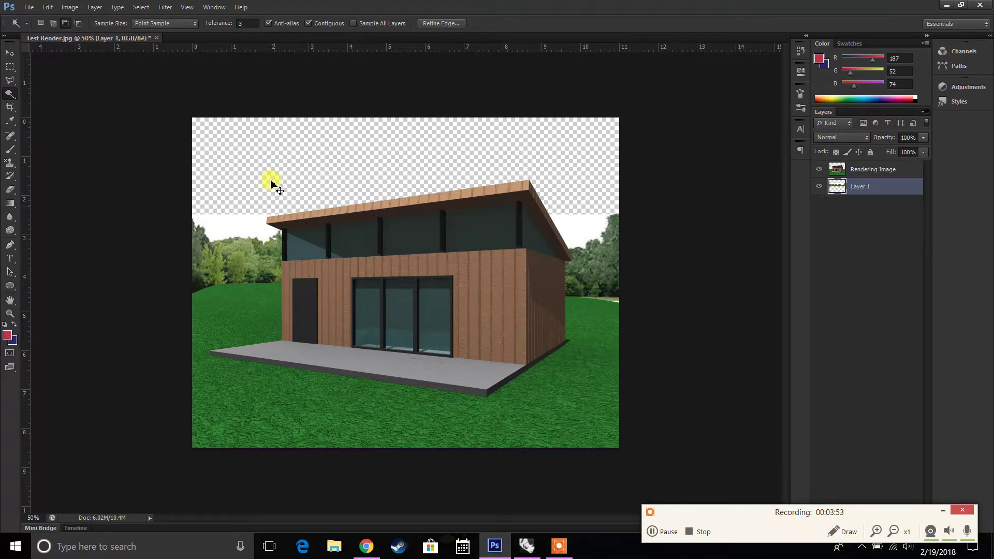
click(244, 24)
text(10)
key(Return)
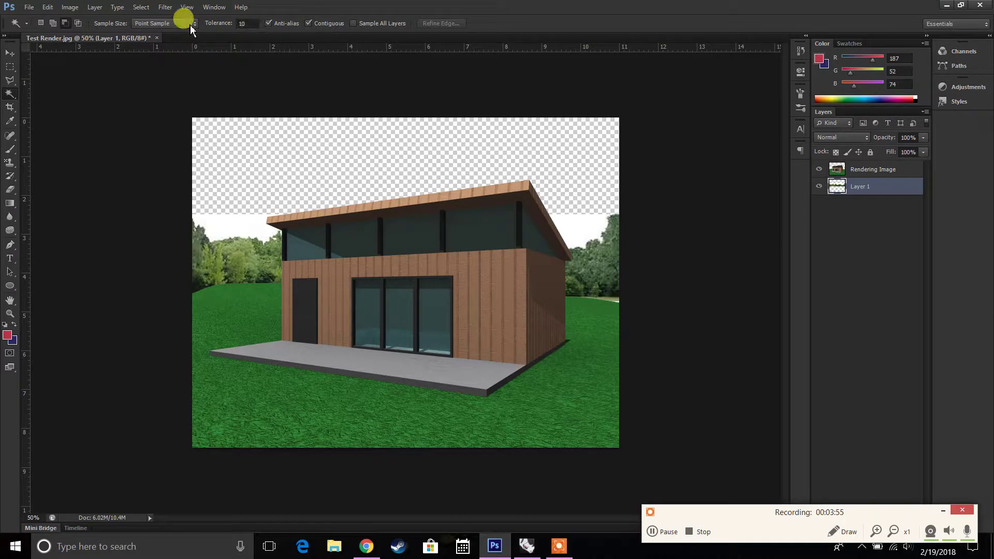
click(247, 221)
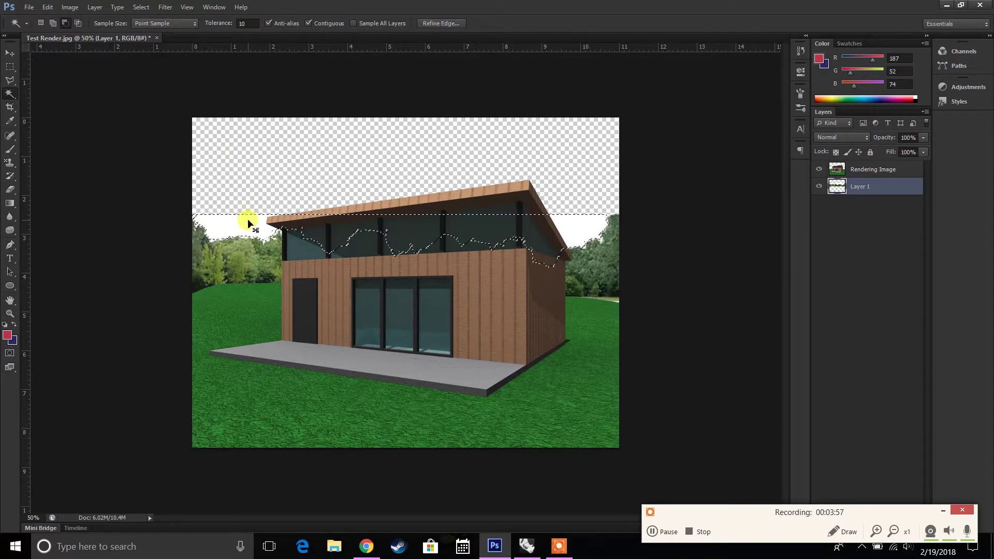
key(ctrl+d)
Select the white sky with a wider tolerance, delete it, and deselect
click(212, 27)
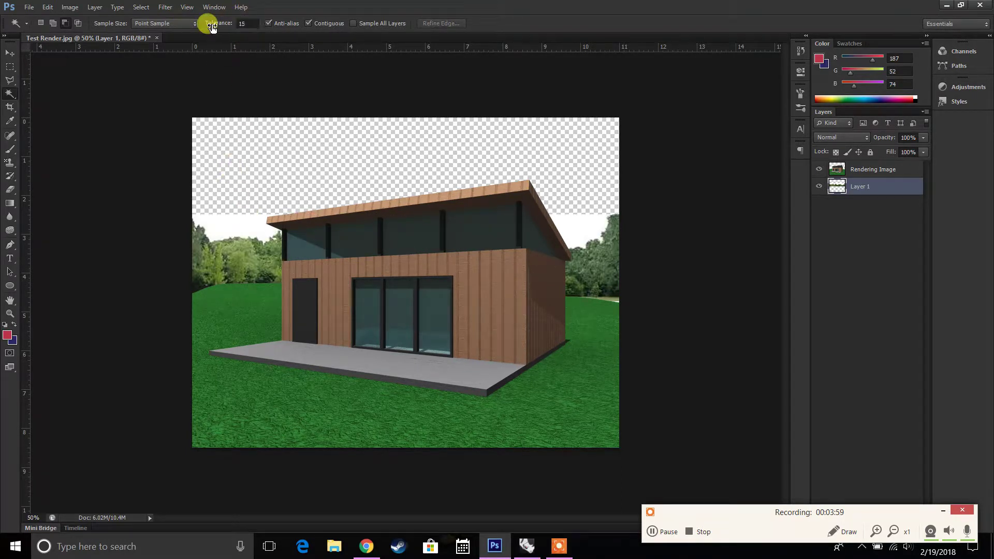
click(234, 224)
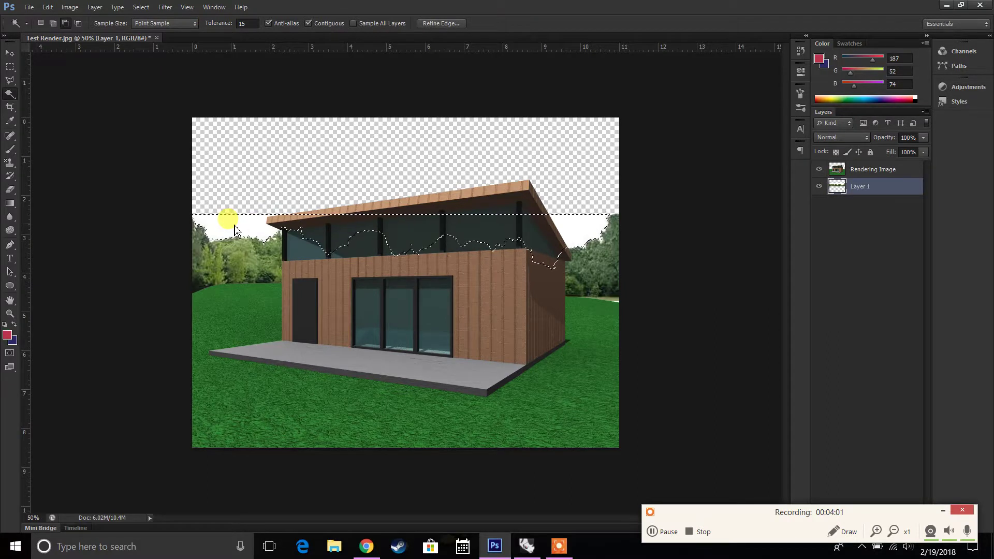
key(Delete)
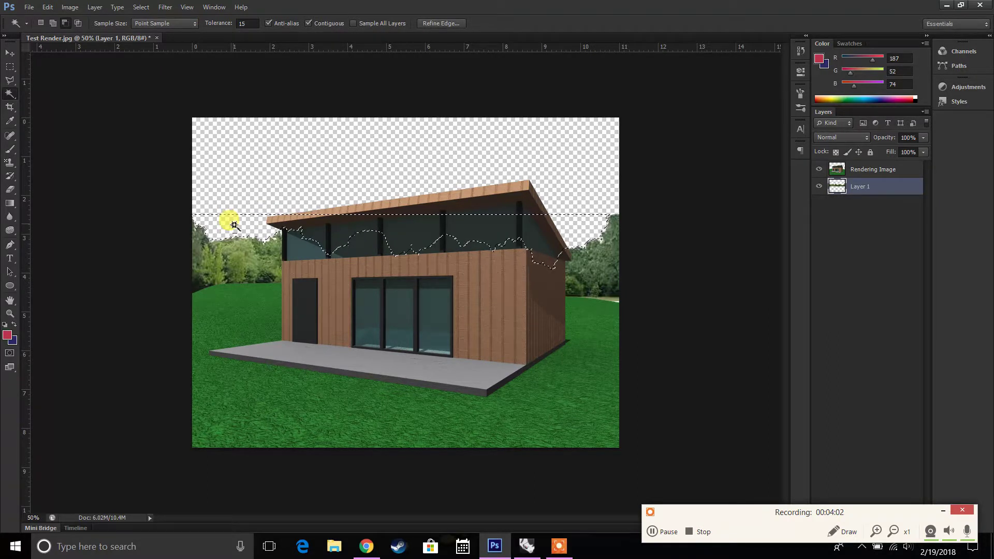
click(10, 67)
right_click(344, 163)
click(362, 178)
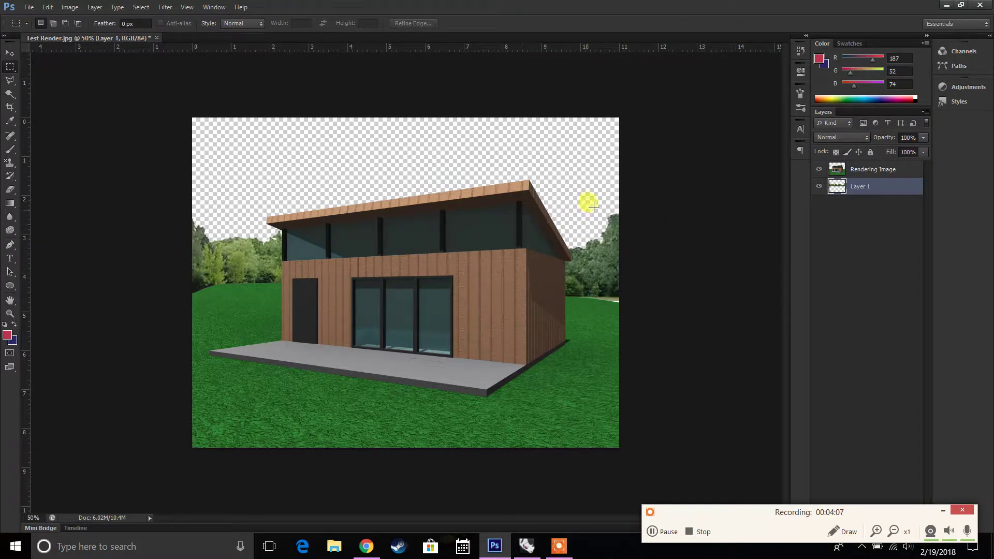
Darken the treeline layer (brightness -56, added contrast) and nudge it slightly lower
click(72, 11)
mouse_move(89, 45)
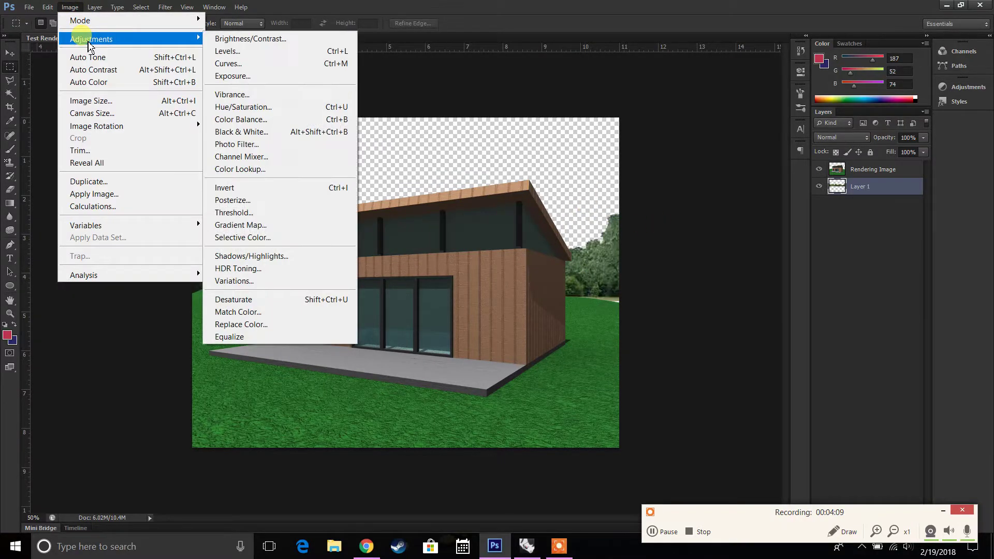
click(251, 39)
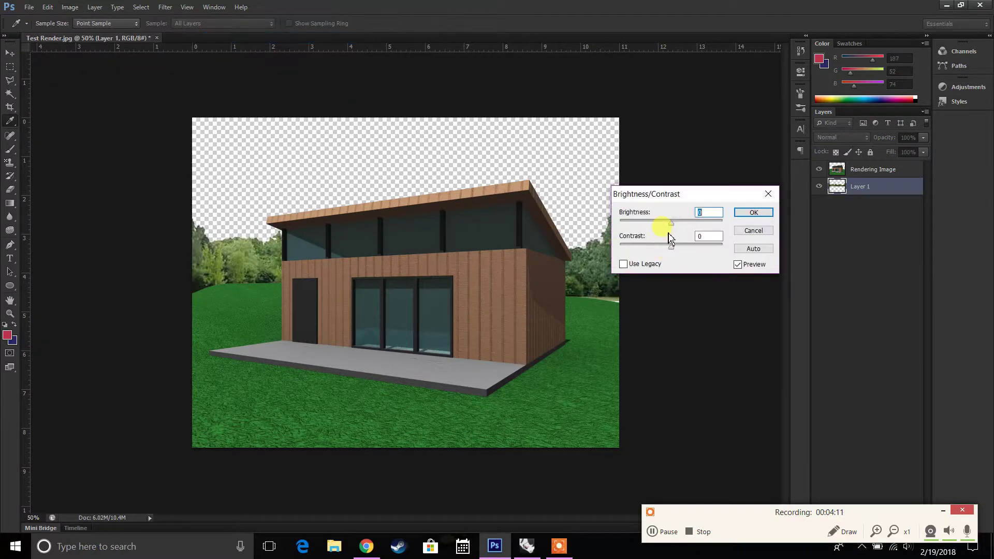
drag(663, 227, 698, 252)
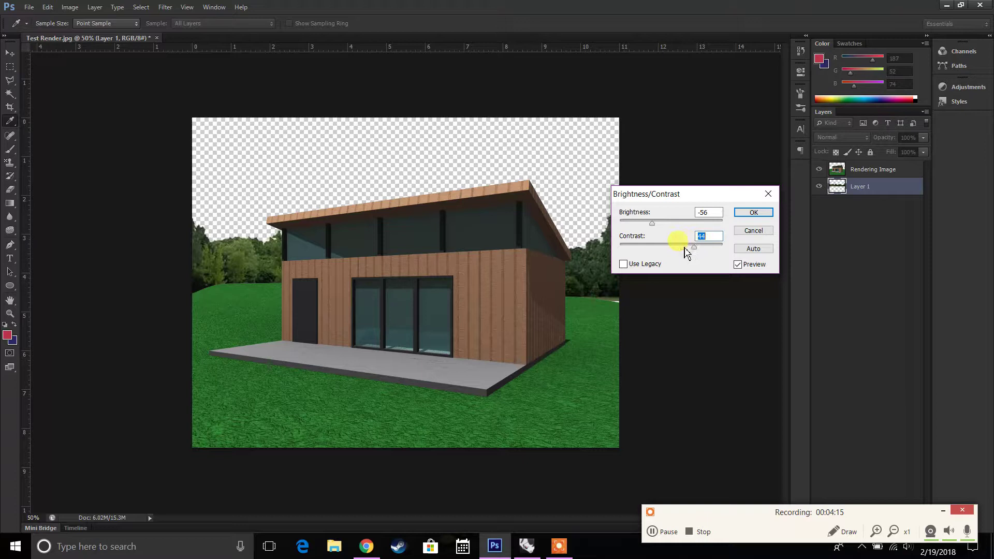
click(751, 213)
key(m)
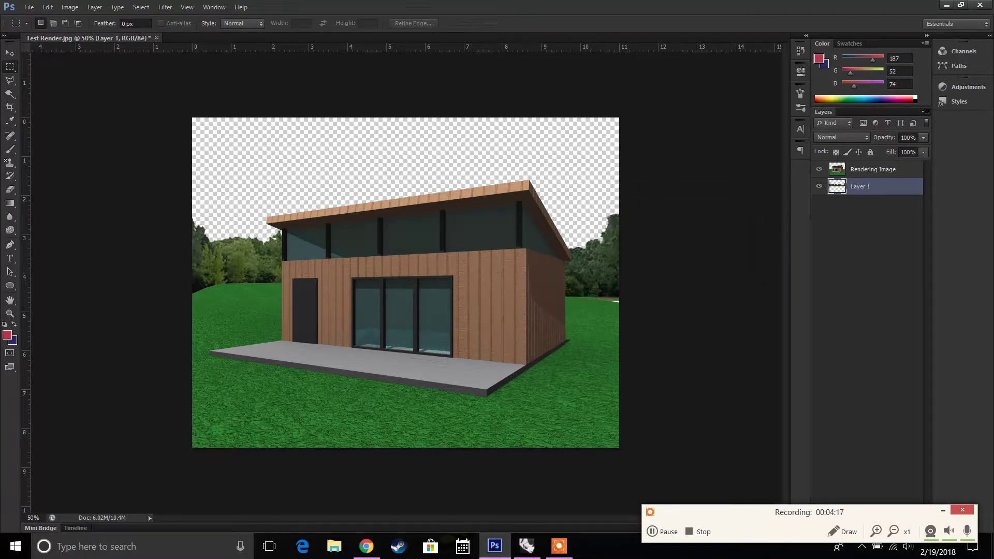
click(9, 54)
drag(435, 224, 435, 231)
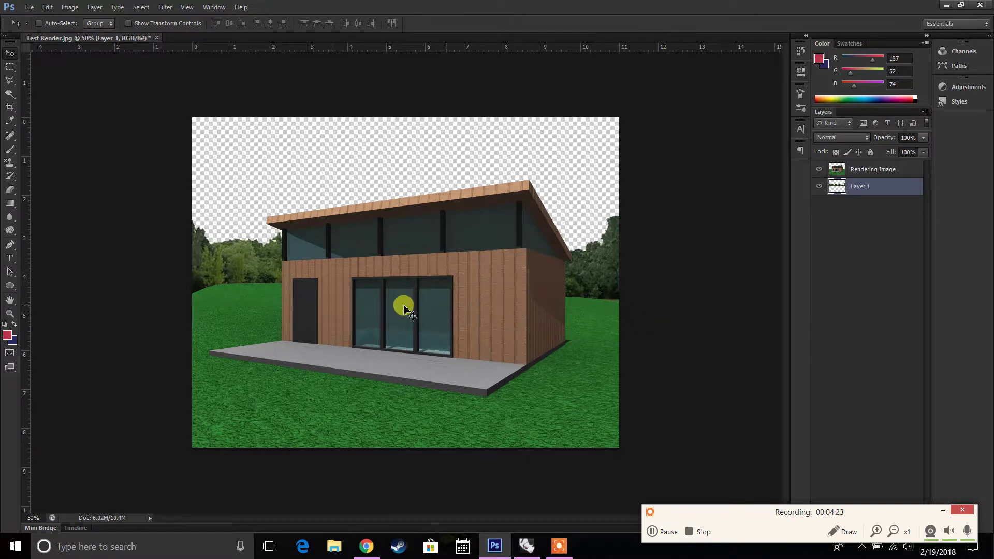
Marquee-select the left and right grass slopes and delete them from the Rendering Image layer
click(11, 66)
drag(175, 269, 282, 296)
shift+drag(621, 261, 566, 303)
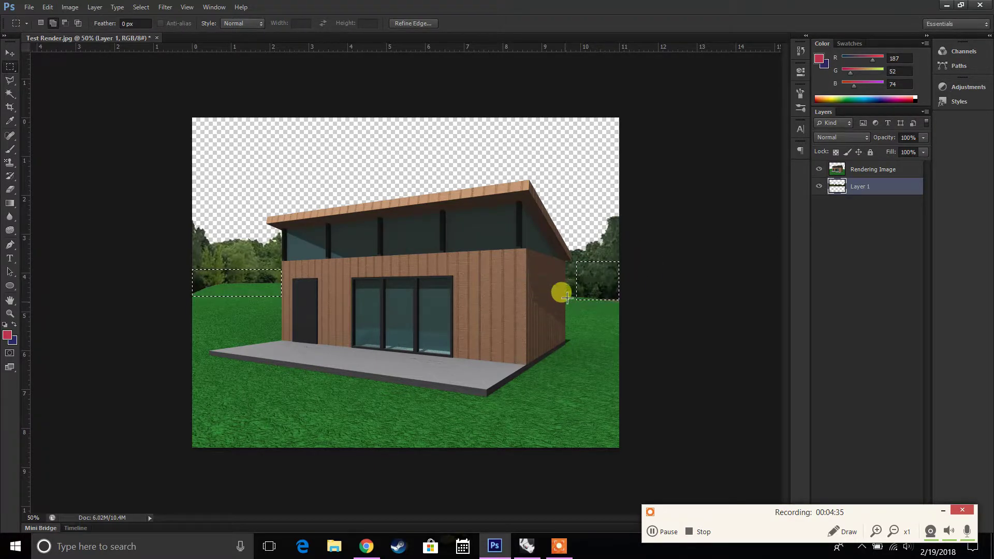
click(858, 171)
key(Delete)
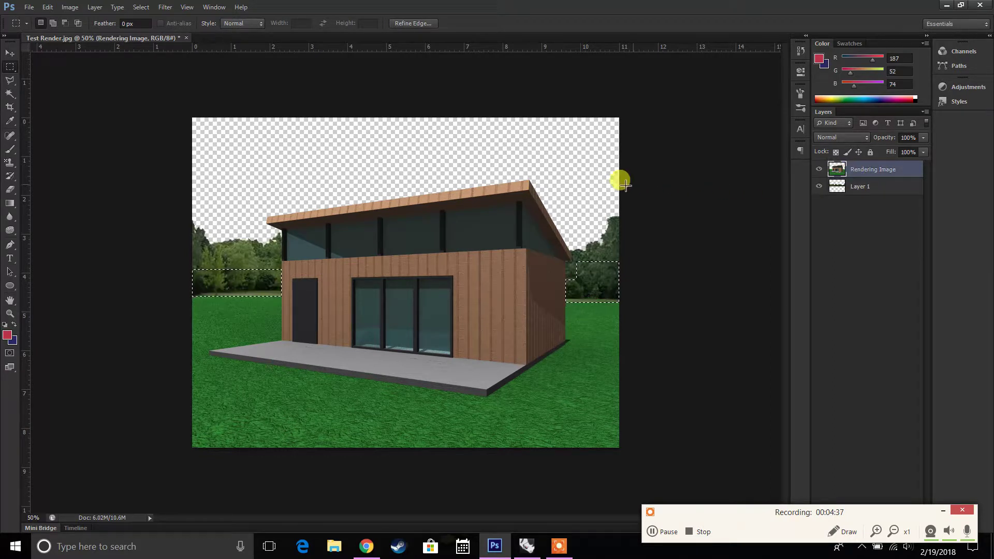
right_click(332, 177)
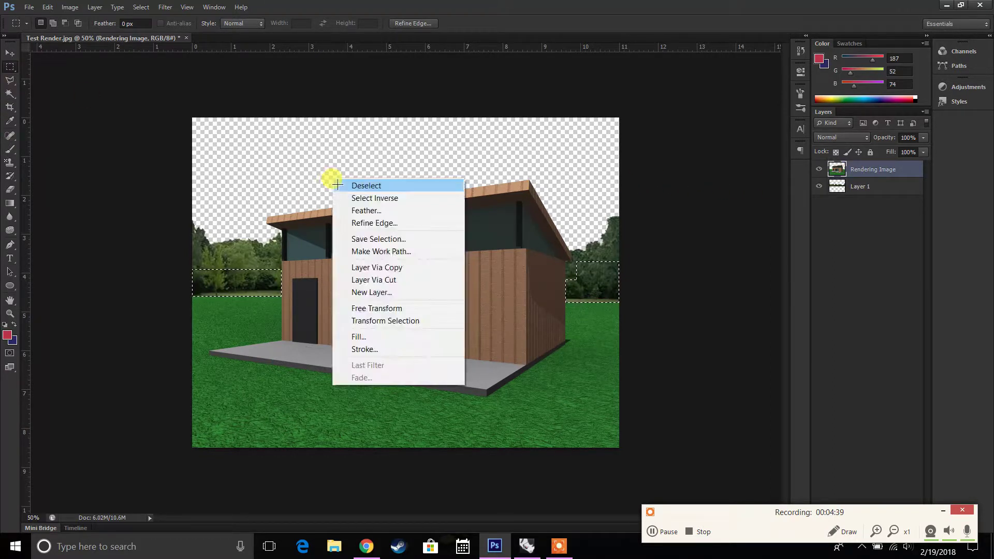
click(357, 187)
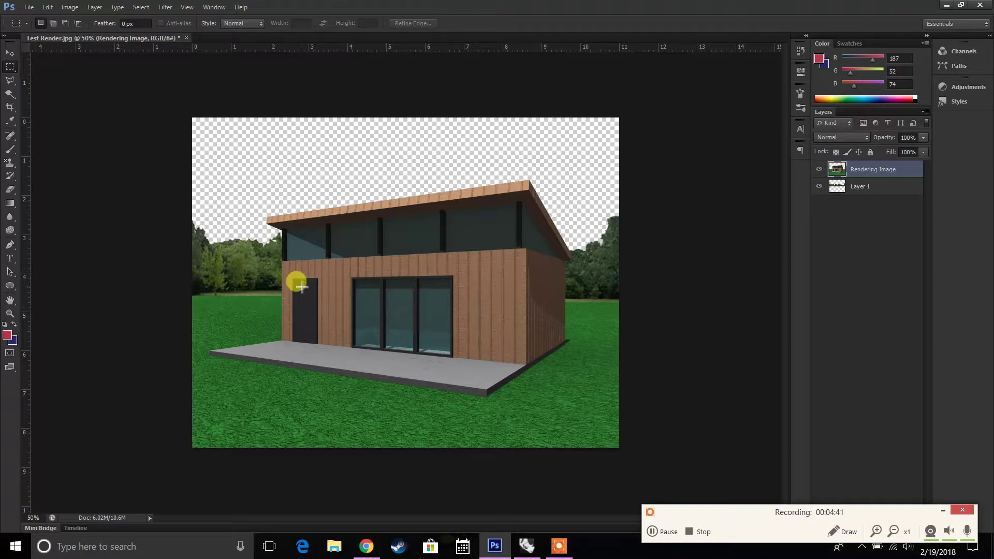
mouse_move(378, 554)
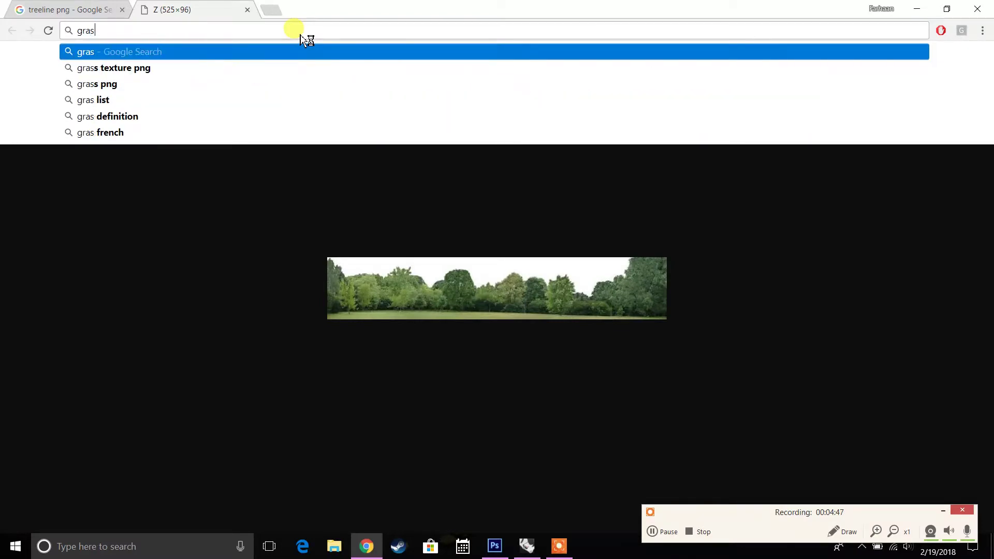
Search Google Images for 'grass png' and copy a mown lawn photo
text(s png)
key(Return)
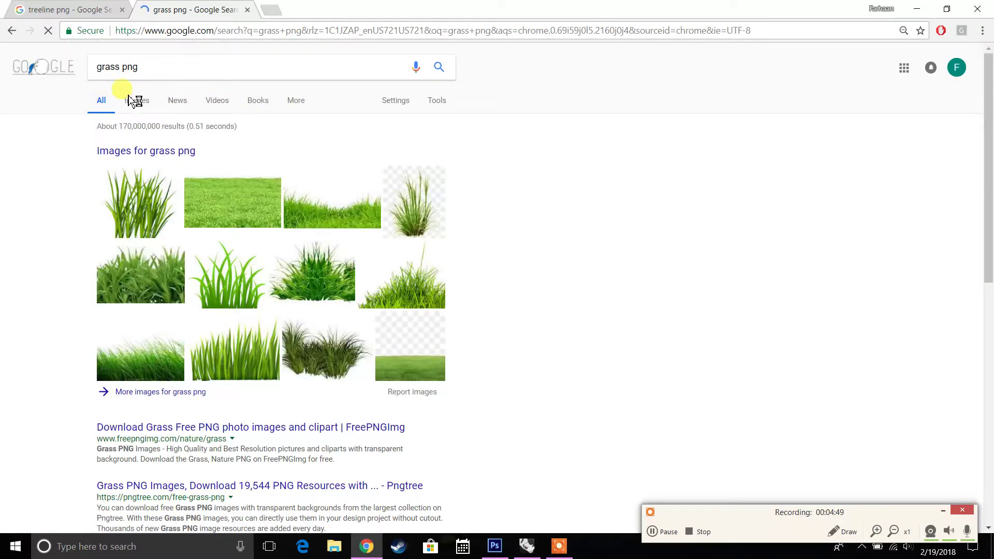
click(135, 101)
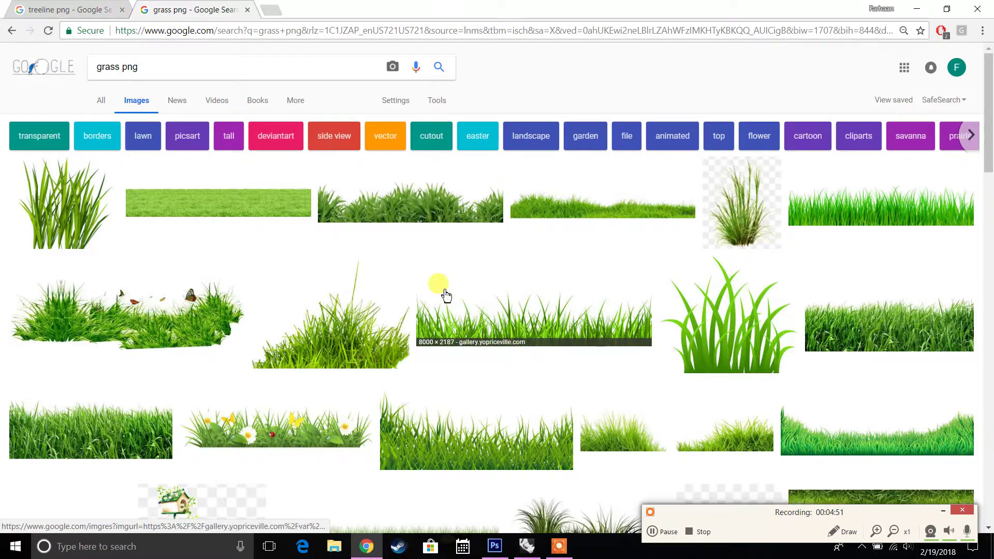
scroll(324, 321, down, 10)
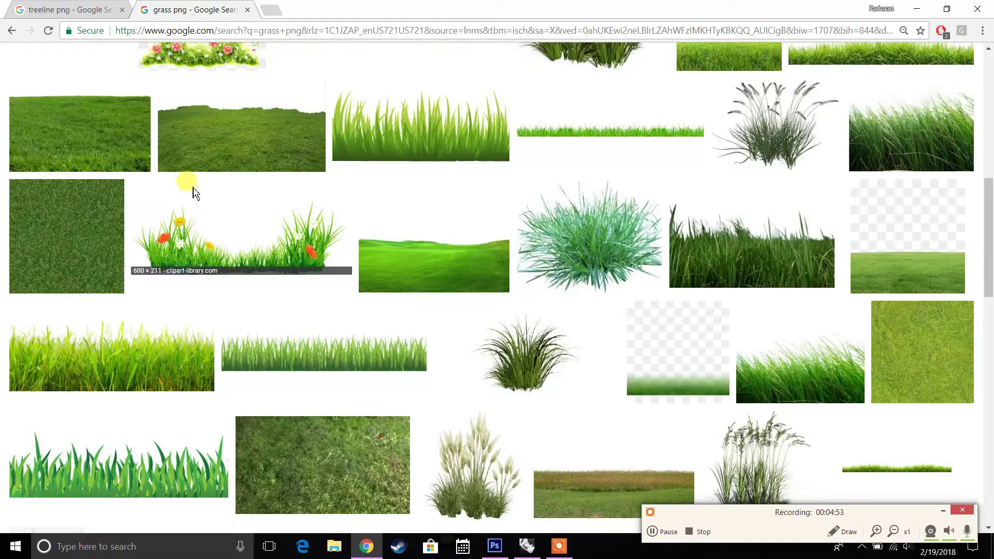
click(96, 133)
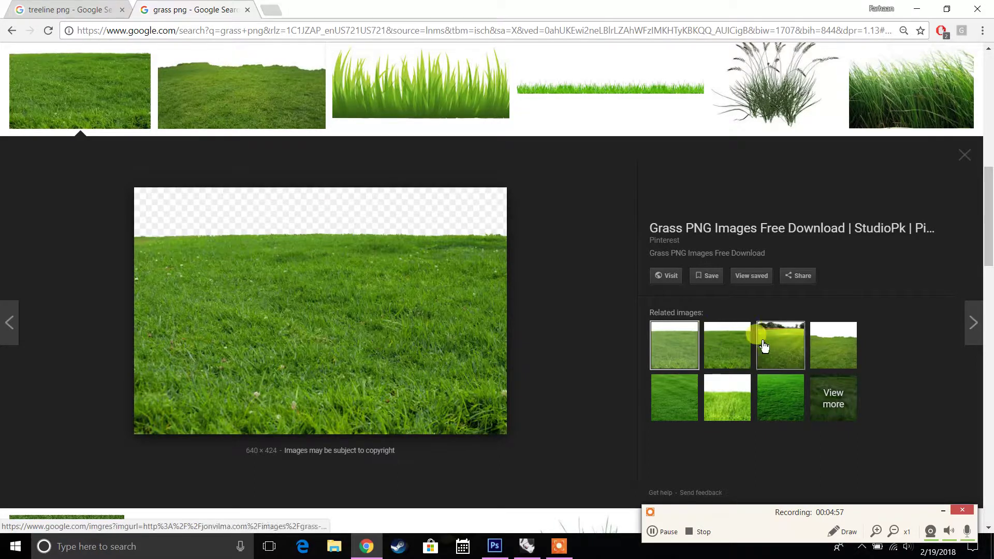
click(673, 397)
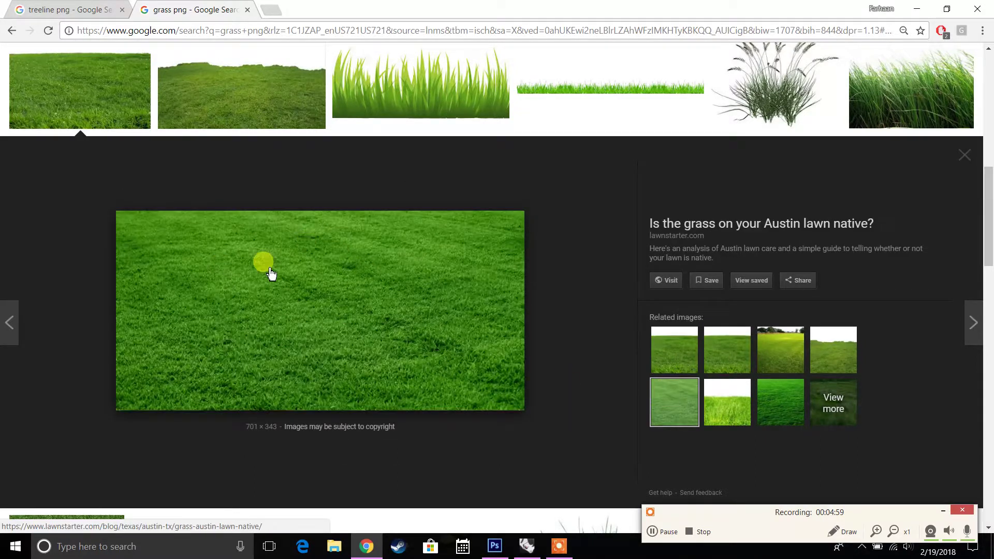
right_click(323, 298)
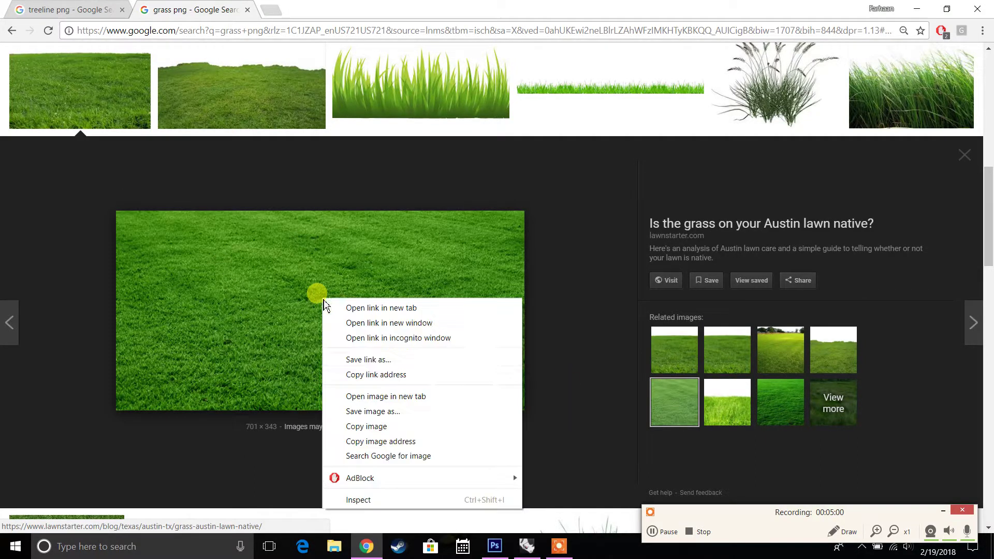
click(373, 426)
Paste the lawn photo into the document as Layer 2 and drag it toward the lower left
click(495, 547)
key(ctrl+v)
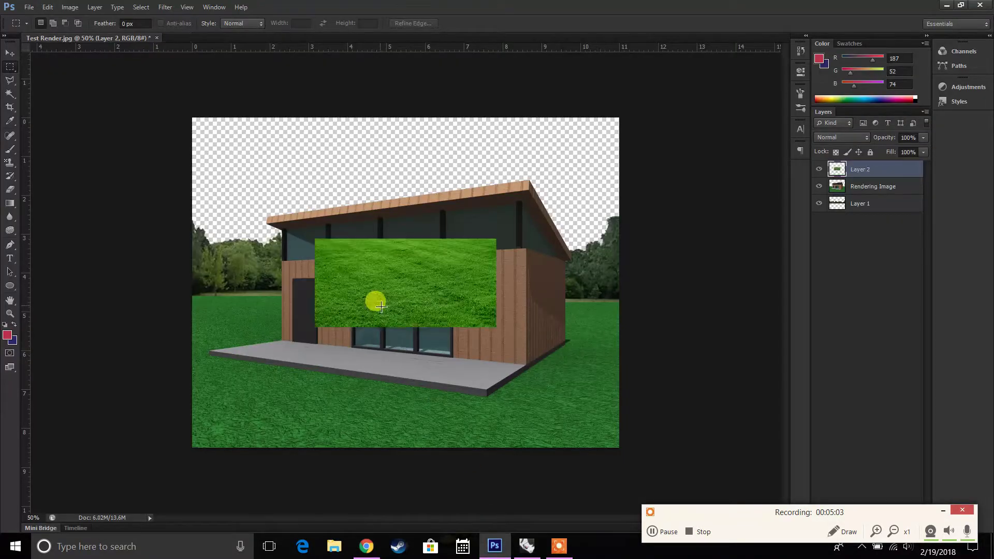
click(11, 53)
drag(456, 326, 540, 418)
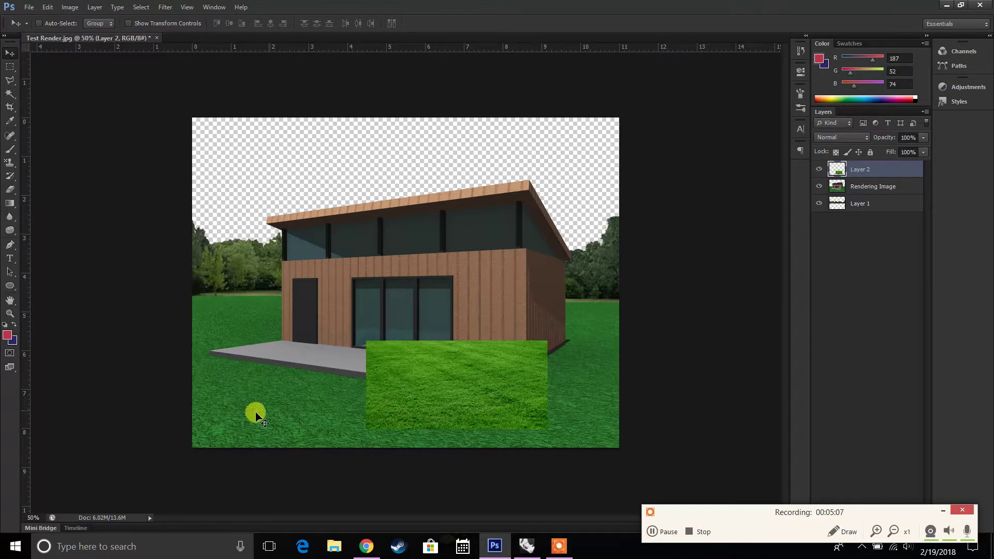
key(ctrl+plus)
key(ctrl+plus)
scroll(206, 328, down, 5)
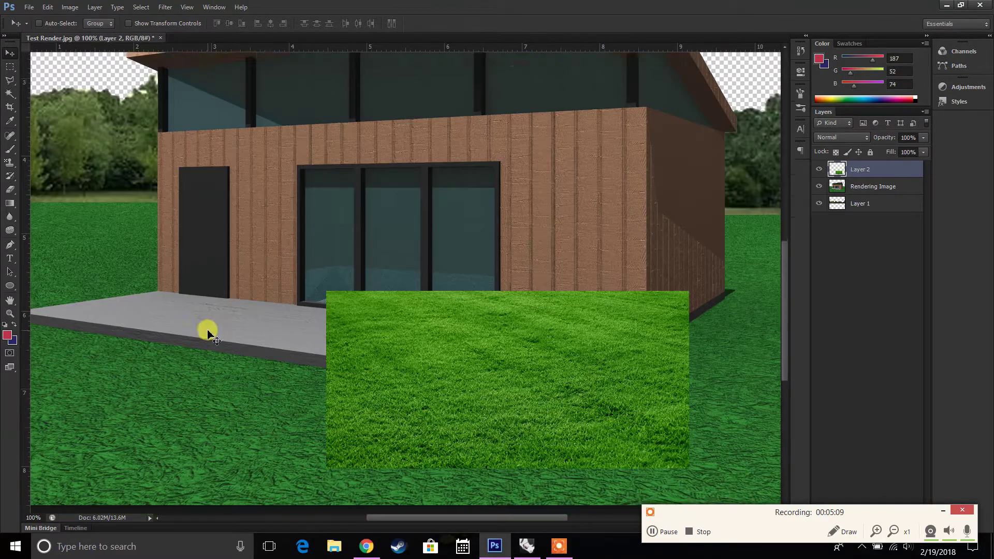
drag(350, 341, 195, 332)
scroll(223, 324, up, 3)
key(ctrl+minus)
Reposition the lawn layer over the lower-left foreground and scale it to about 115%
drag(852, 174, 857, 195)
mouse_move(266, 322)
mouse_down()
mouse_move(284, 284)
mouse_move(267, 318)
mouse_up()
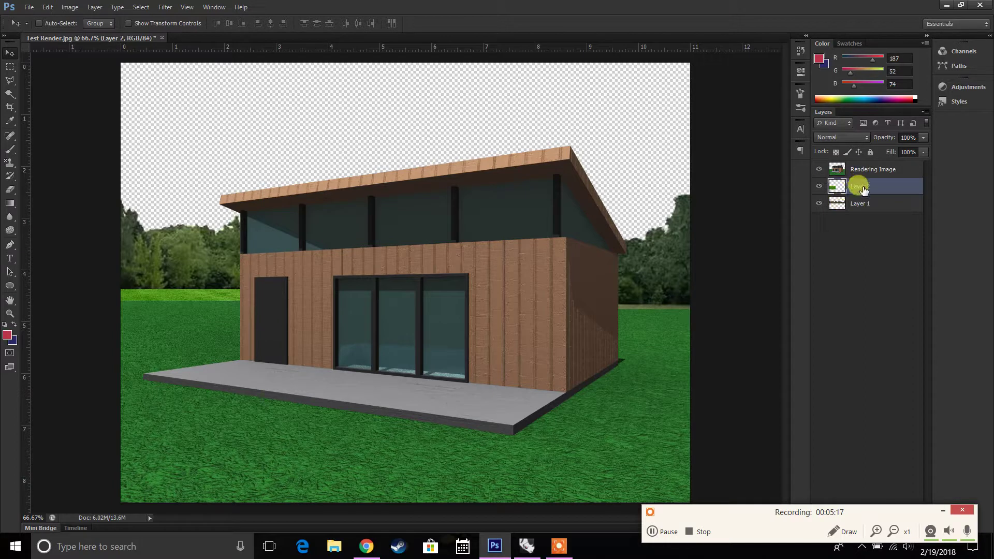
drag(863, 191, 855, 167)
drag(414, 305, 384, 413)
key(ctrl+t)
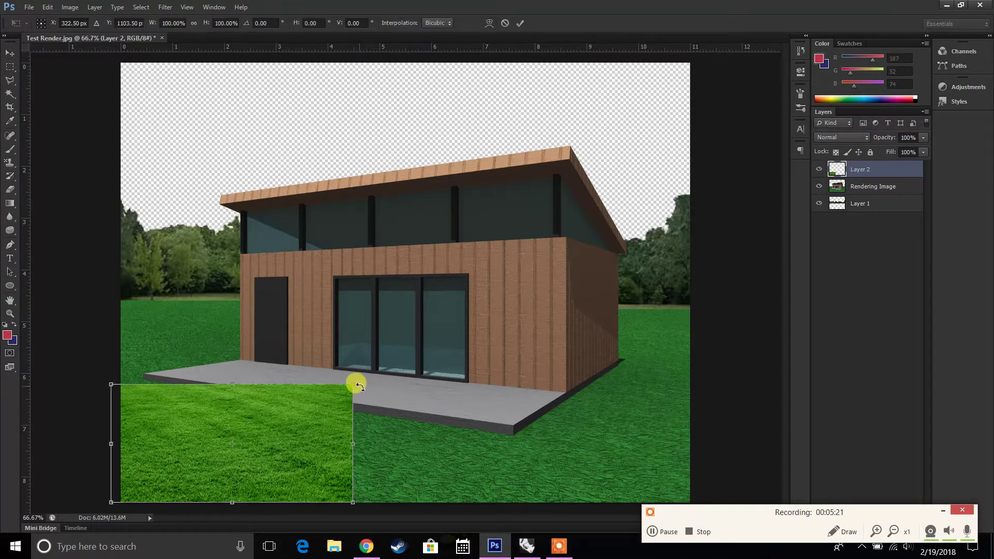
mouse_move(354, 383)
mouse_down()
mouse_move(389, 370)
mouse_move(361, 367)
mouse_move(359, 378)
mouse_up()
key(Return)
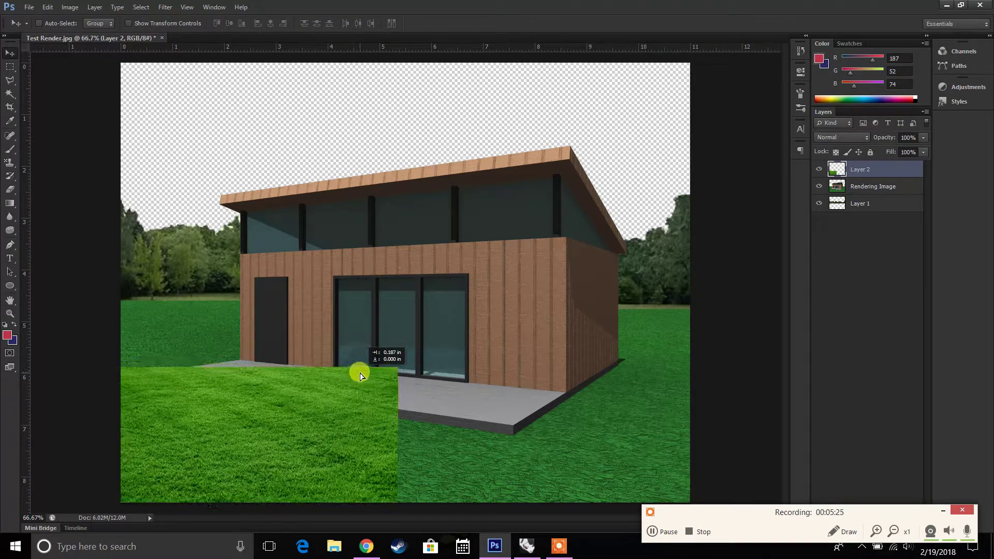
Copy a marquee-selected grass patch onto new layers and place the copies across the right foreground
click(10, 67)
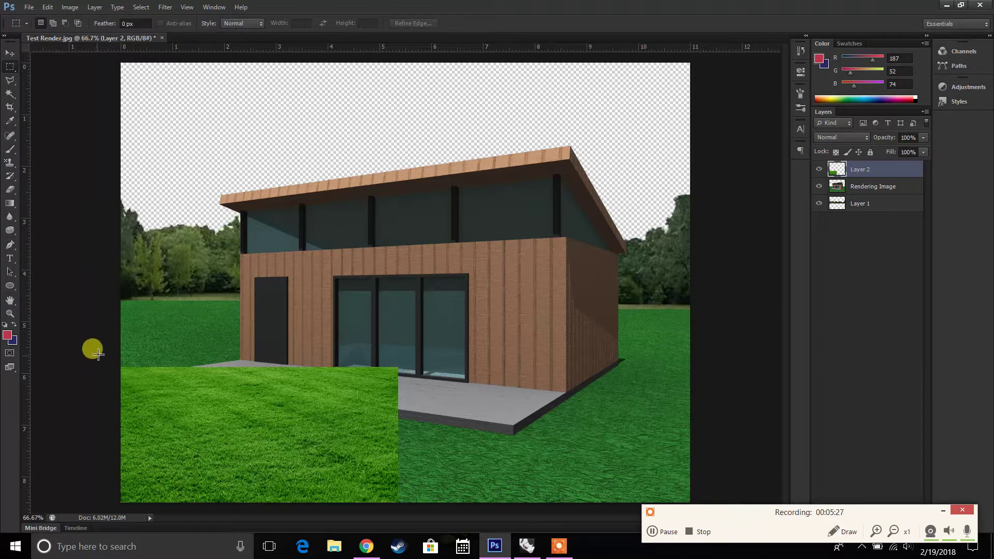
drag(98, 354, 395, 502)
key(ctrl+shift+alt+n)
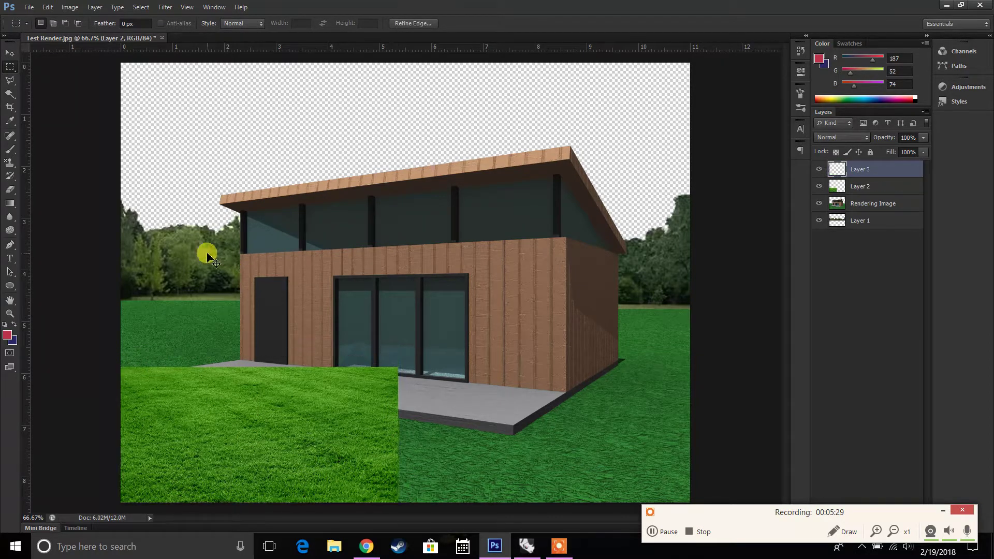
click(9, 53)
drag(241, 318, 515, 329)
key(ctrl+v)
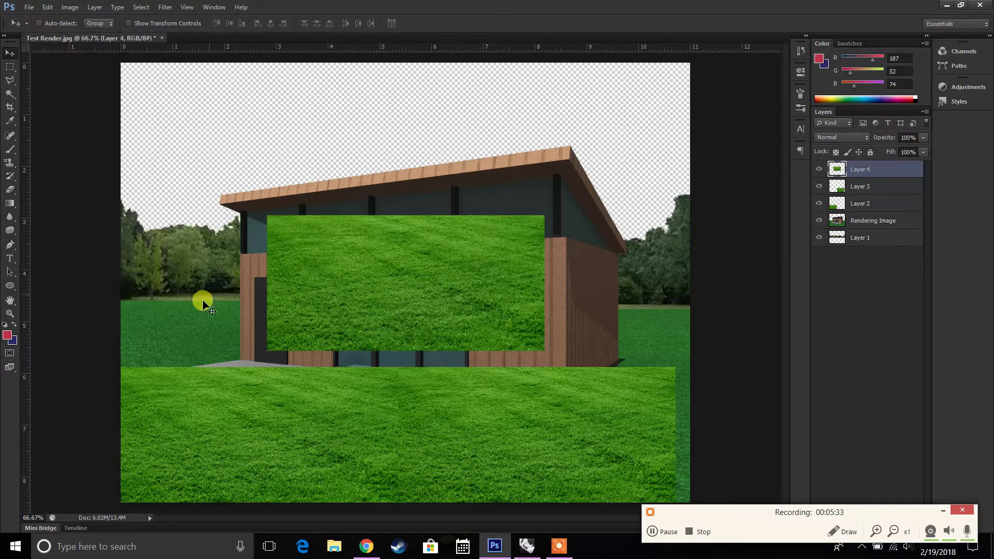
drag(204, 306, 681, 459)
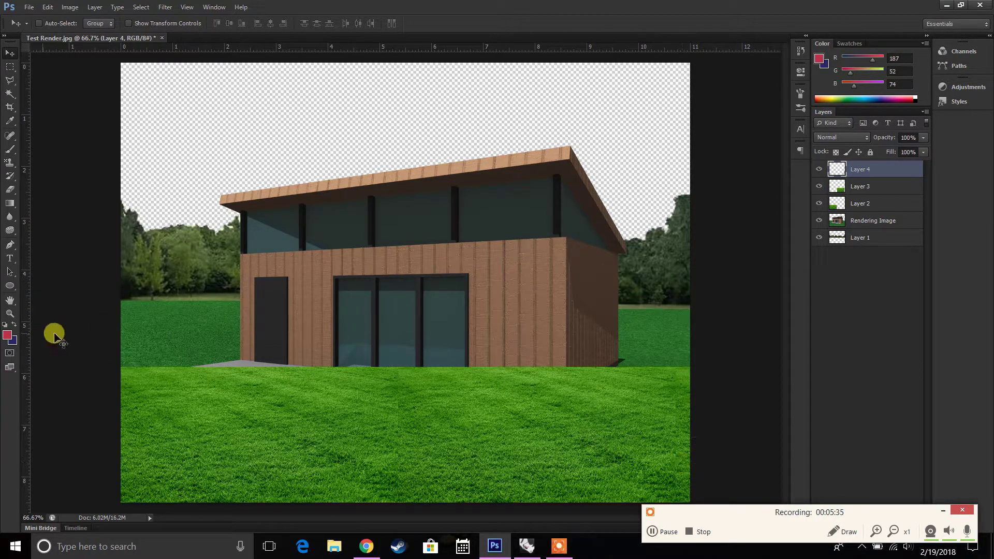
Shift the three grass layers slightly left, merge them, and name the result Grass
shift+click(856, 207)
drag(637, 342, 593, 337)
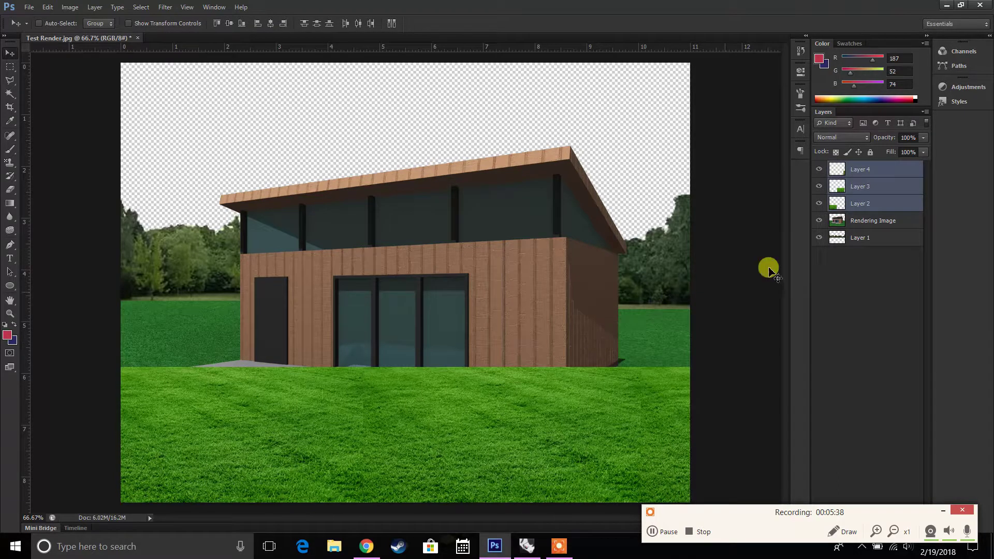
right_click(874, 211)
click(777, 399)
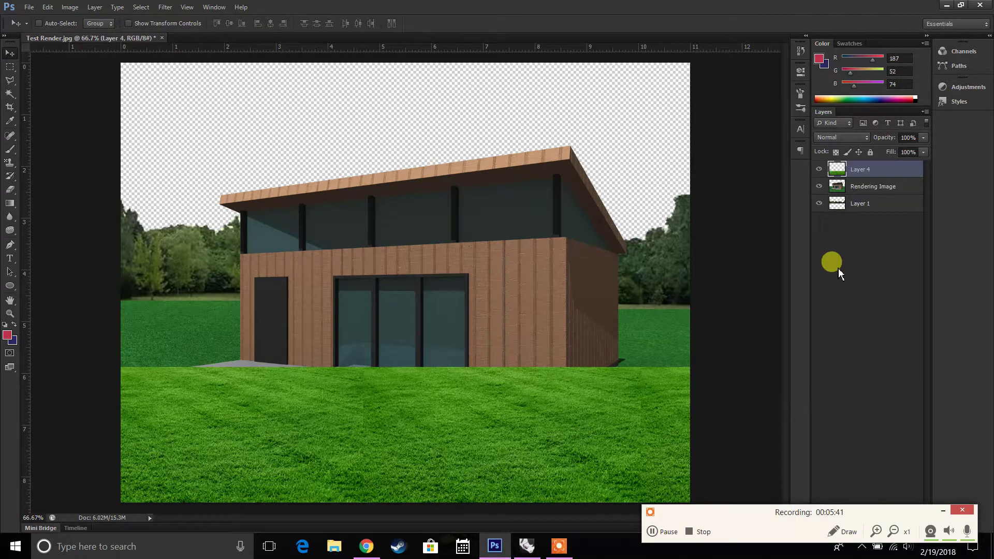
double_click(863, 170)
key(Return)
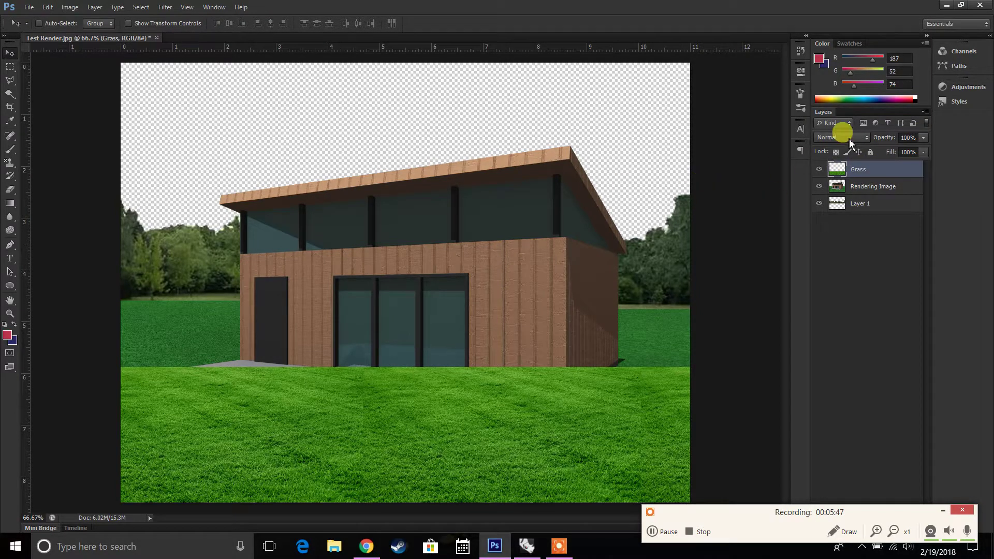
Lower the Grass layer opacity to 36% so the patio shows through, and nudge it slightly
drag(899, 154, 890, 151)
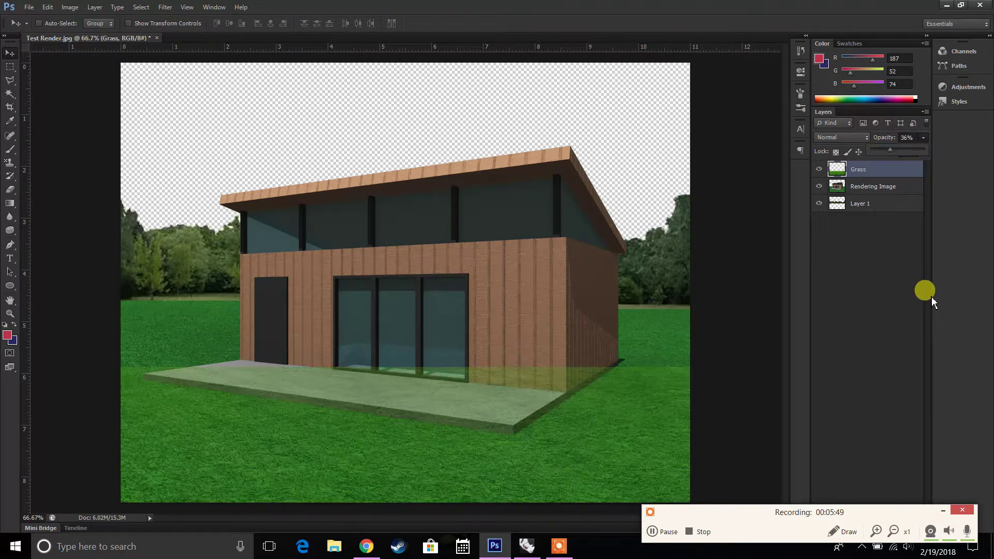
click(943, 510)
mouse_move(516, 409)
mouse_down()
mouse_move(492, 392)
mouse_move(501, 407)
mouse_up()
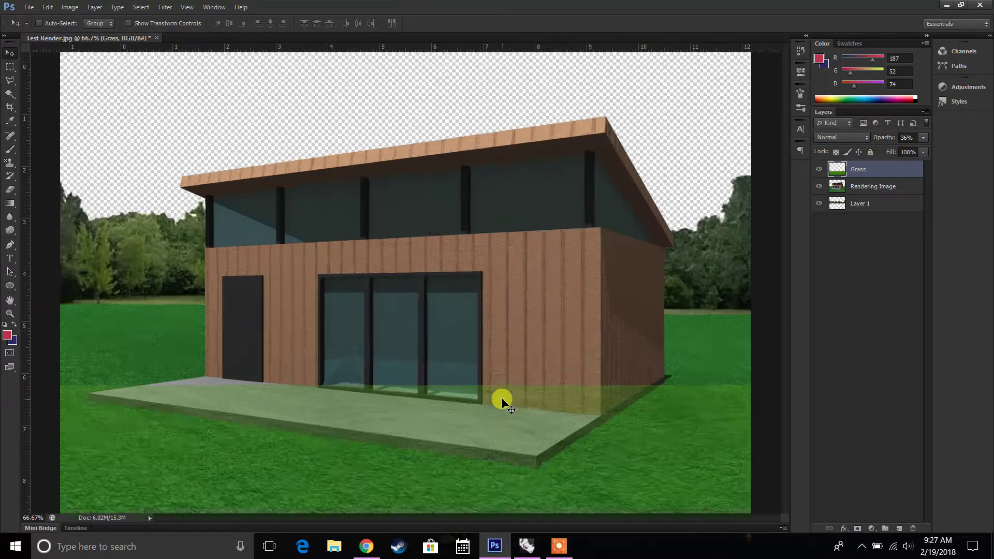
key(ctrl+plus)
scroll(454, 384, down, 4)
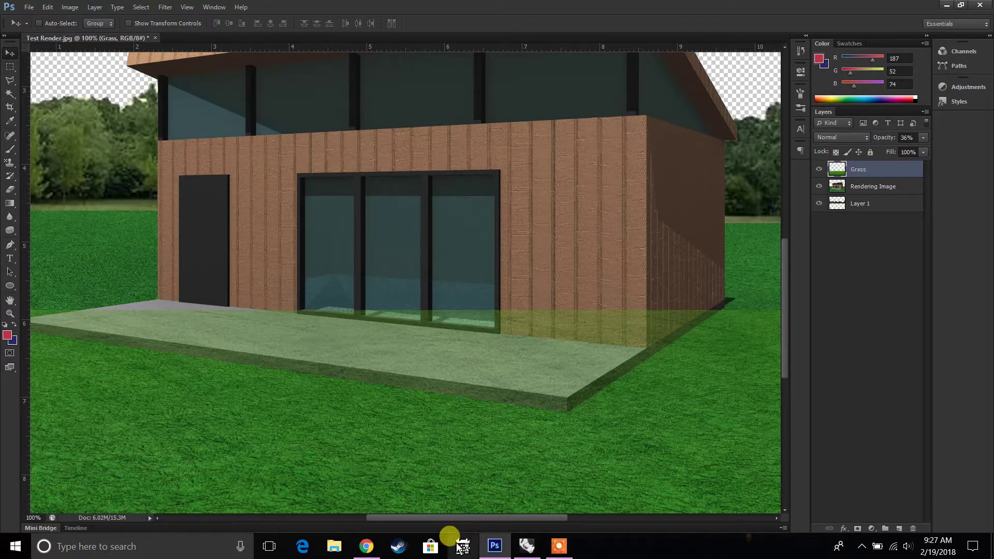
scroll(442, 514, left, 5)
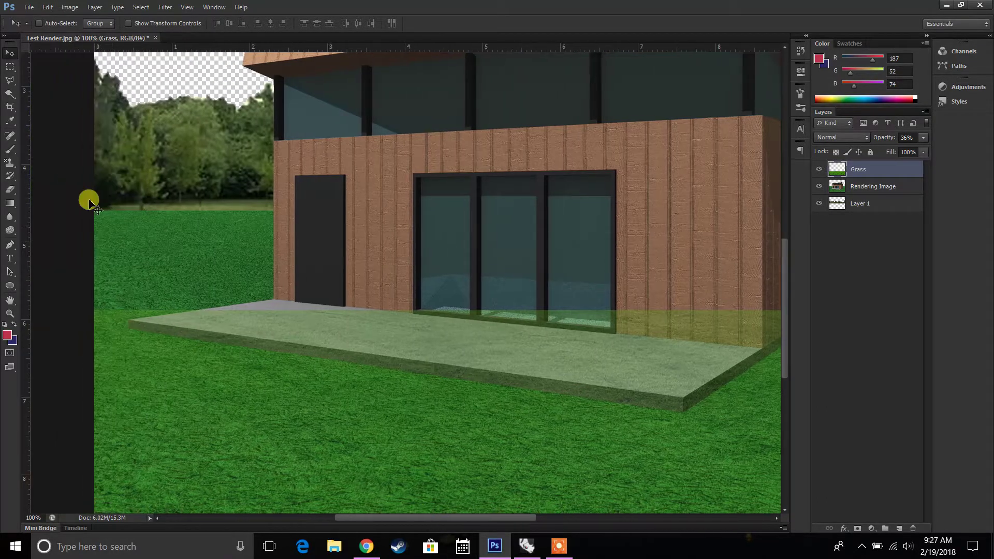
Outline the concrete patio slab with the Polygonal Lasso
click(10, 81)
click(199, 263)
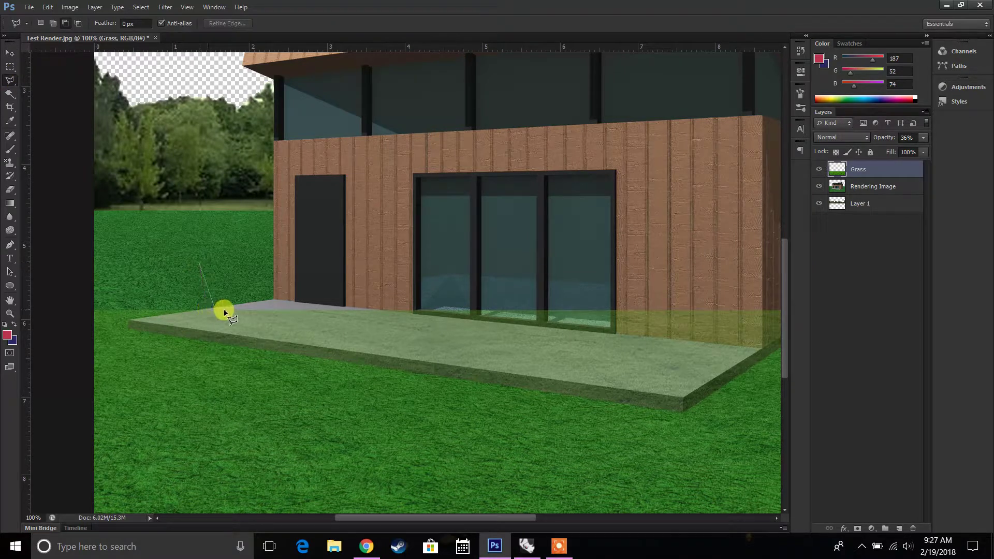
click(244, 305)
click(129, 330)
click(683, 415)
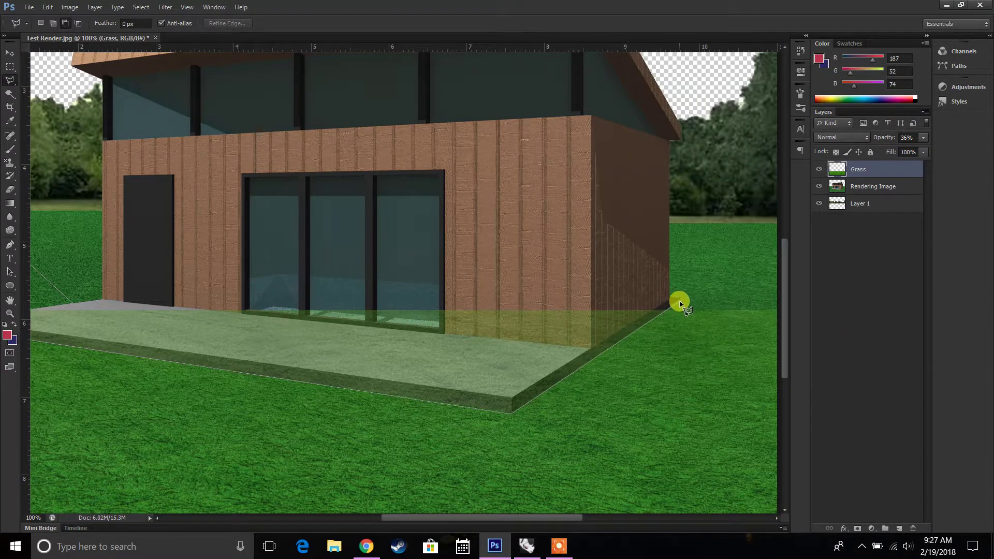
click(679, 301)
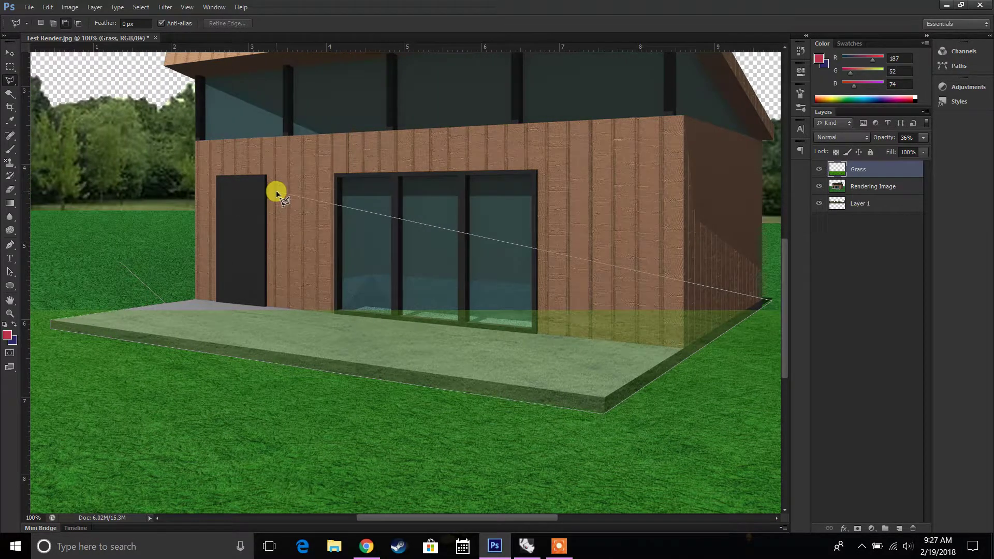
double_click(276, 193)
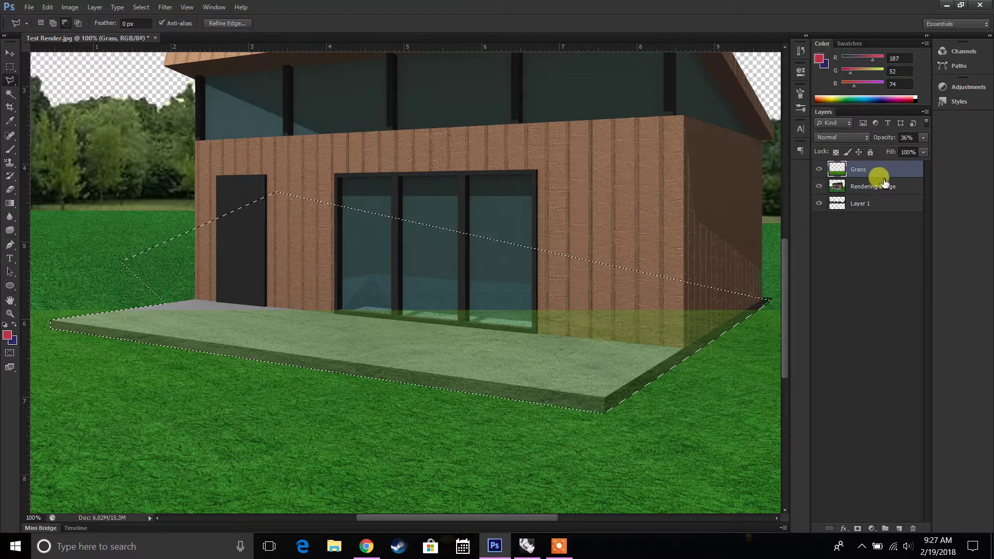
Restore Grass to 100% opacity, delete the grass over the patio, and deselect
click(923, 137)
drag(925, 150, 932, 153)
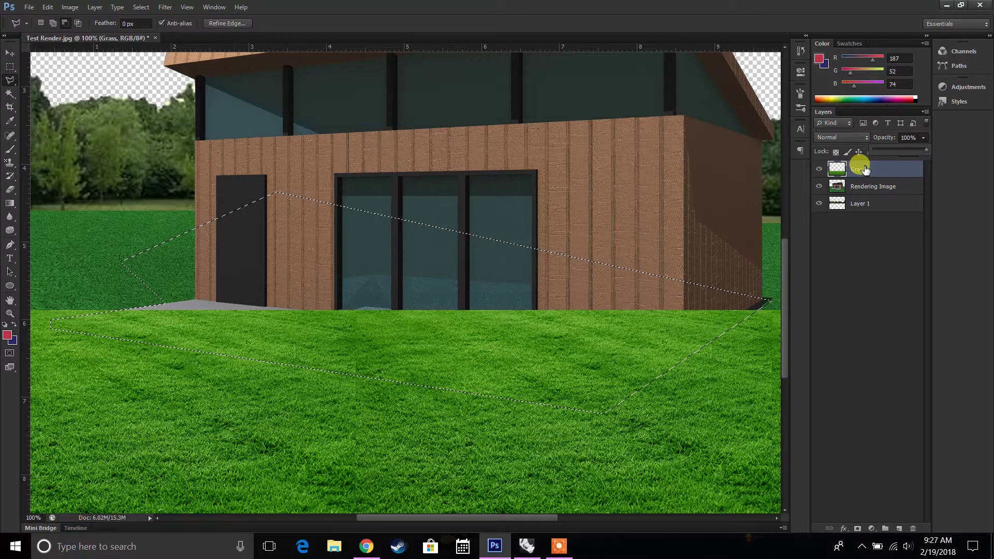
key(Delete)
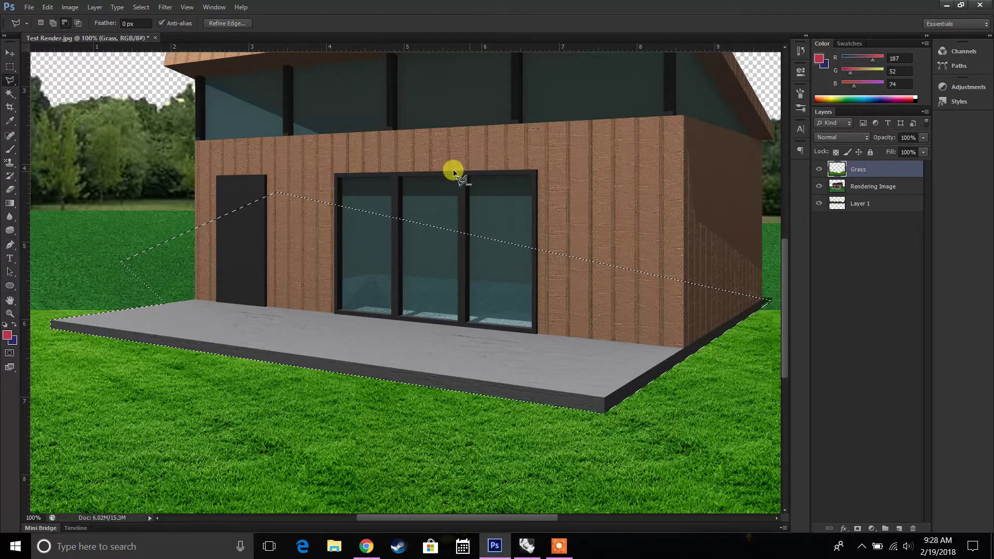
right_click(454, 172)
click(459, 176)
key(ctrl+minus)
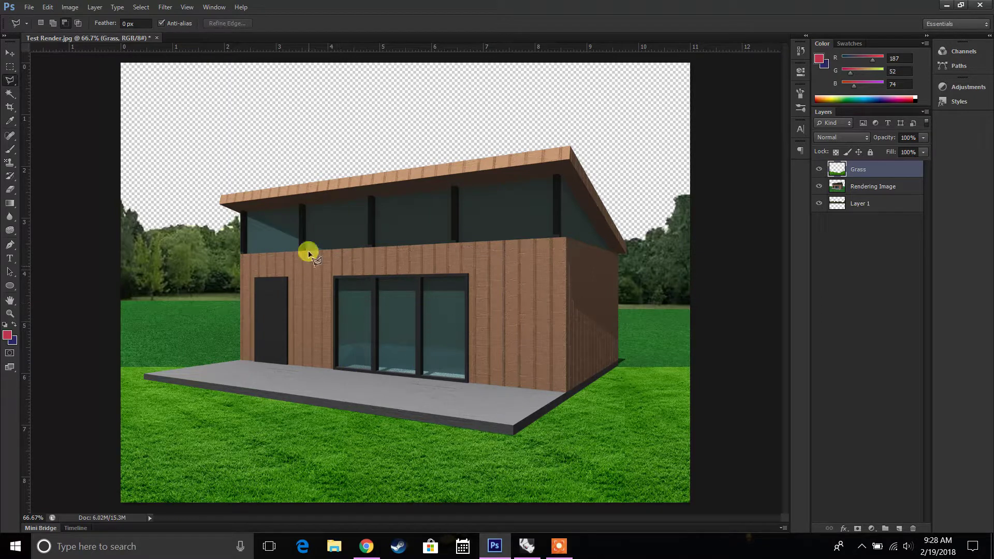
Darken the Grass layer with Brightness/Contrast, setting brightness to -21 with slightly more contrast
click(70, 6)
mouse_move(100, 38)
click(251, 38)
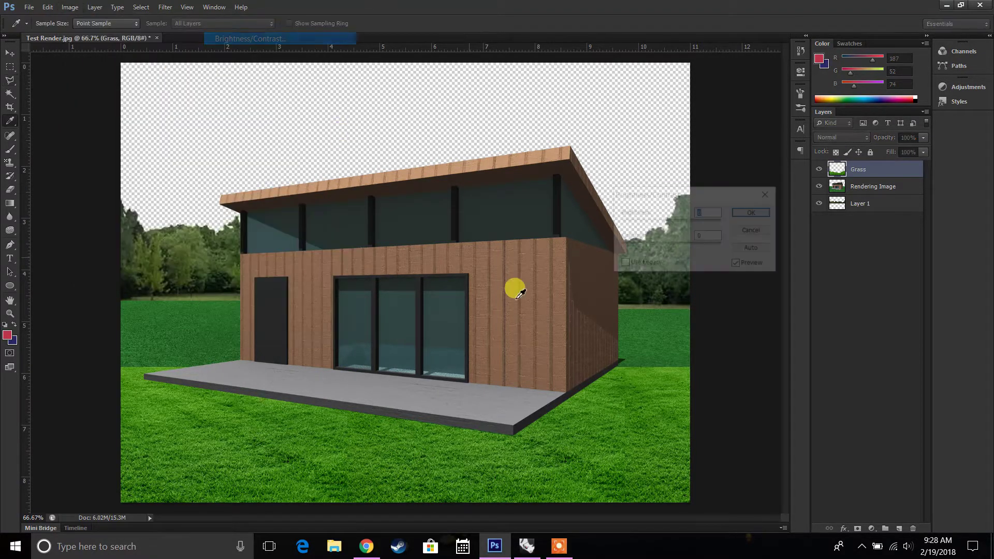
mouse_move(672, 222)
mouse_down()
mouse_move(650, 228)
mouse_move(660, 231)
mouse_up()
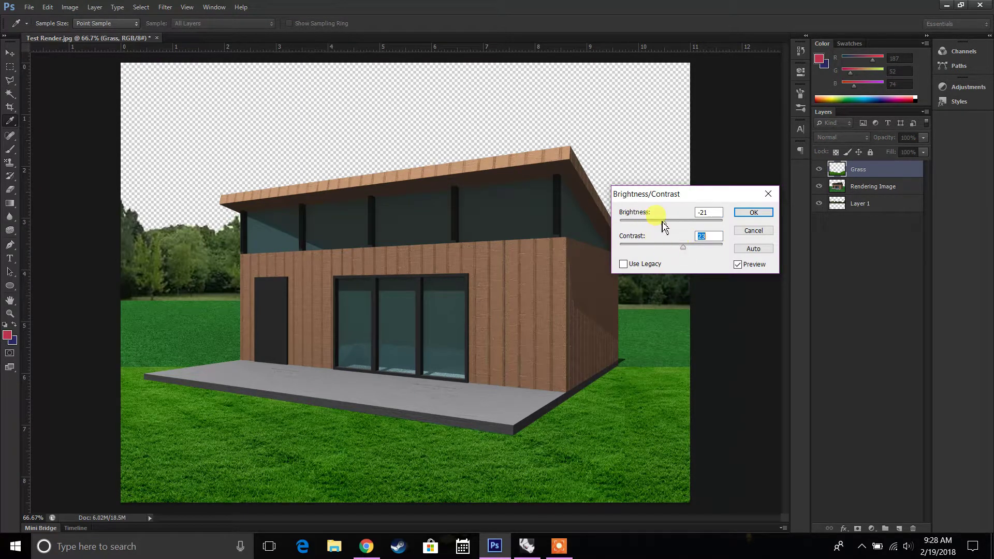
click(764, 214)
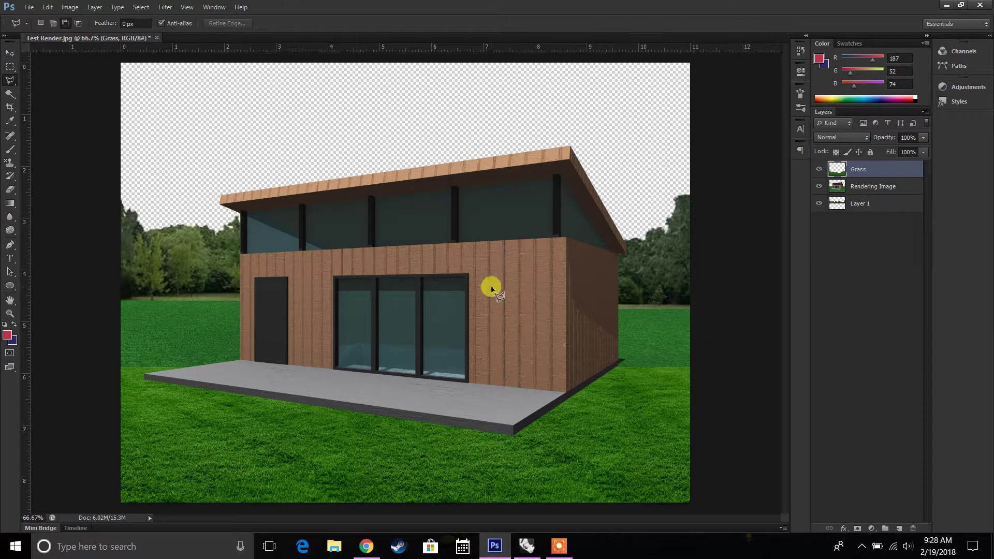
Paste a grass copy left of the house and shrink it to fit the left gap
key(ctrl+v)
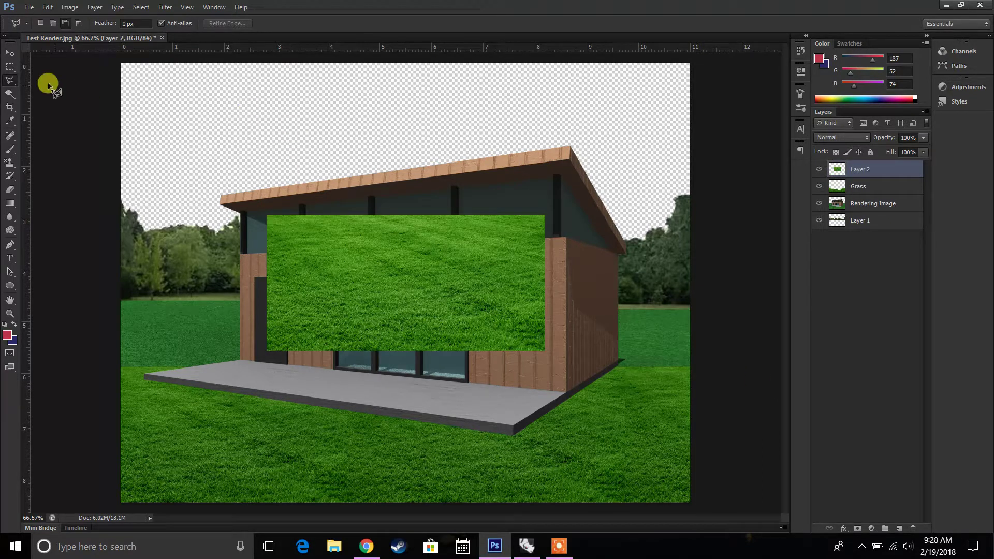
click(10, 52)
drag(378, 185, 222, 195)
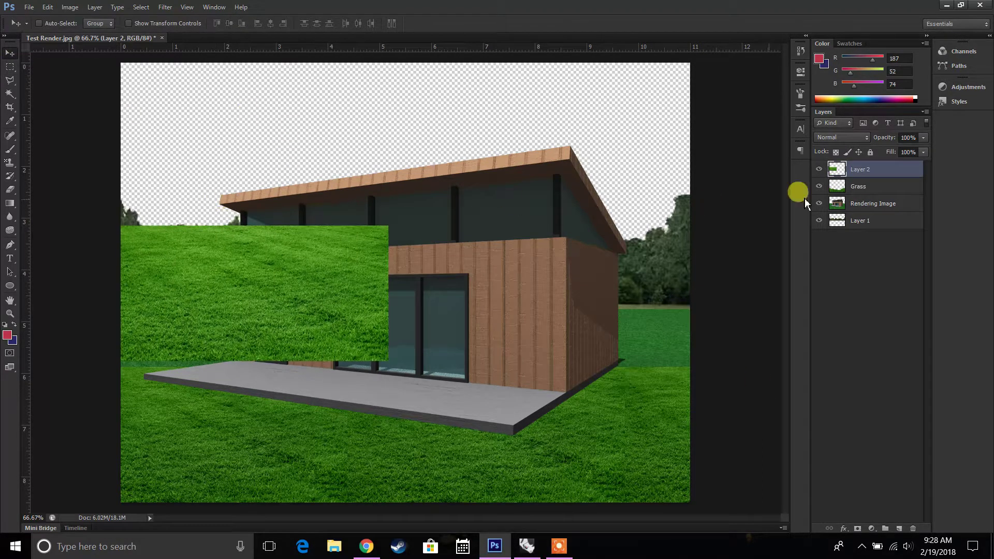
drag(472, 240, 482, 252)
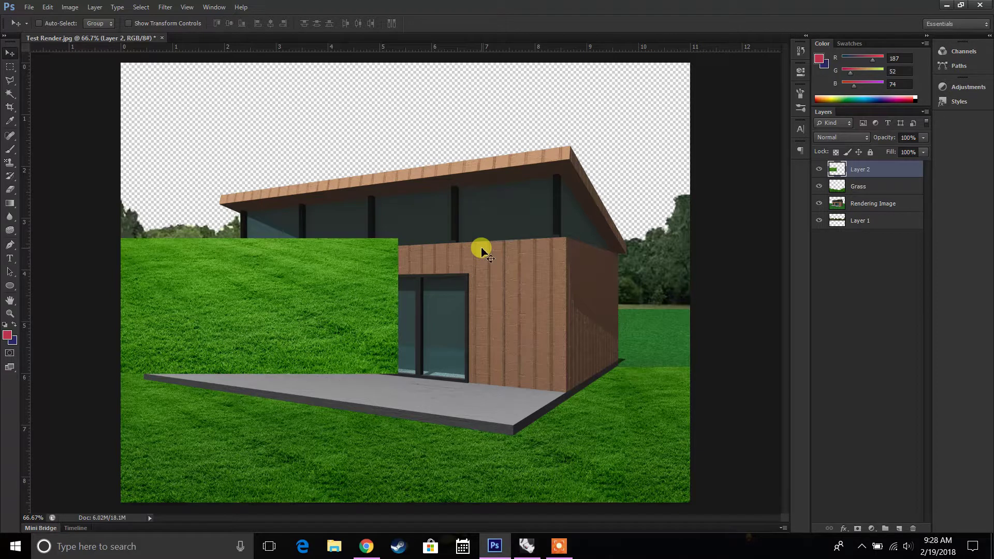
key(ctrl+t)
drag(399, 239, 218, 232)
key(Return)
Paste another grass copy and resize it into a low strip left of the house
key(ctrl+v)
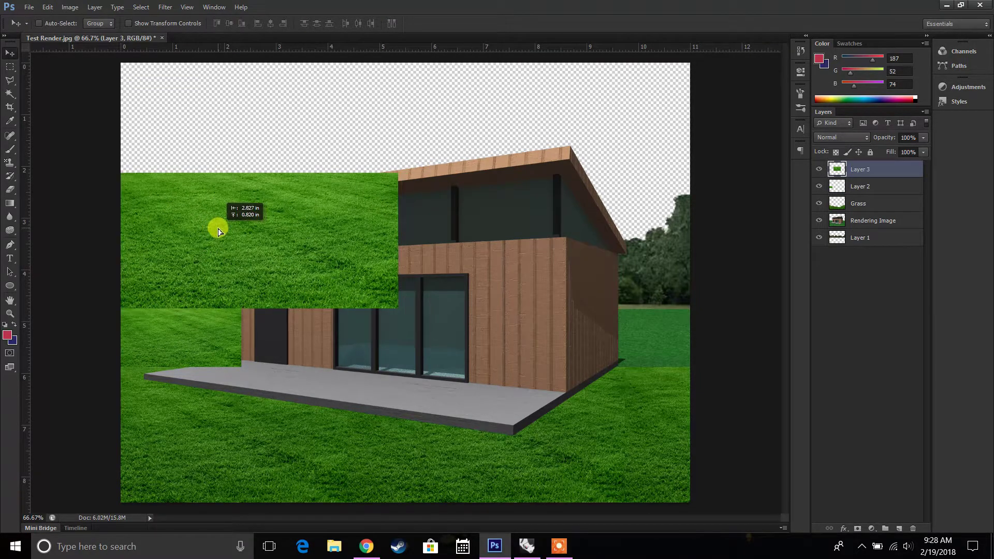
key(ctrl+t)
drag(398, 173, 246, 315)
drag(184, 287, 199, 309)
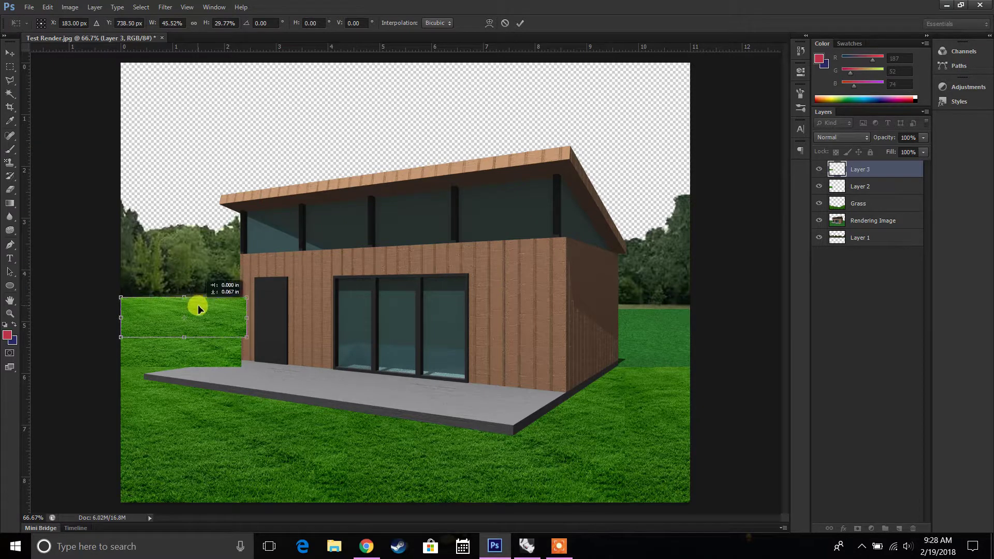
key(Return)
Paste a third grass copy right of the house and scale it to reach the edge
key(ctrl+v)
drag(362, 314, 502, 334)
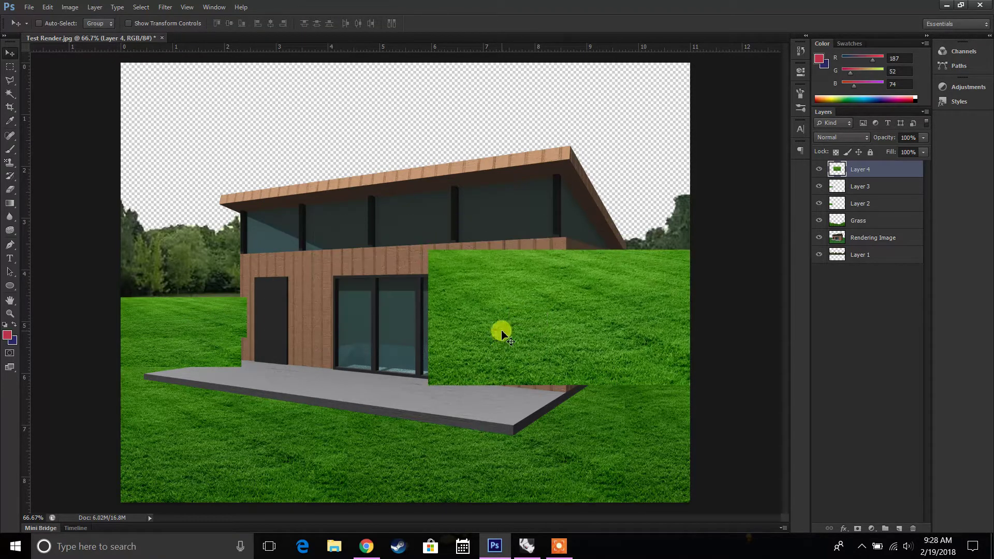
key(ctrl+t)
drag(424, 248, 619, 315)
drag(690, 346, 727, 387)
key(Return)
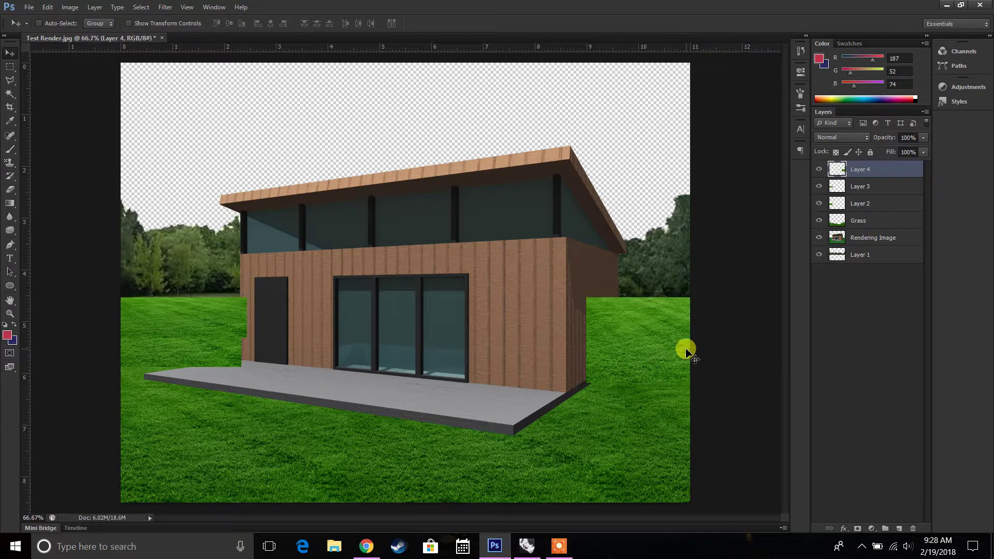
key(ctrl+t)
drag(659, 298, 661, 302)
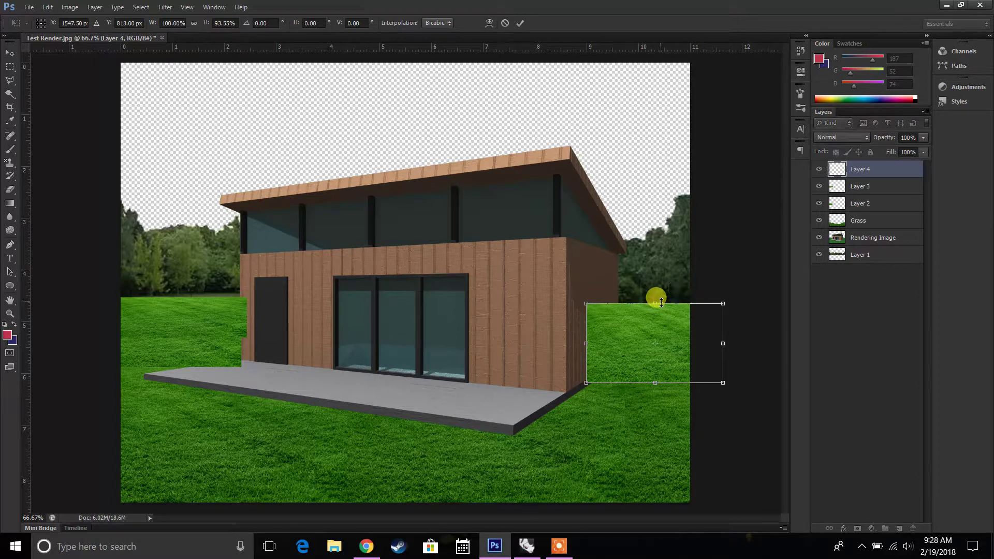
key(Return)
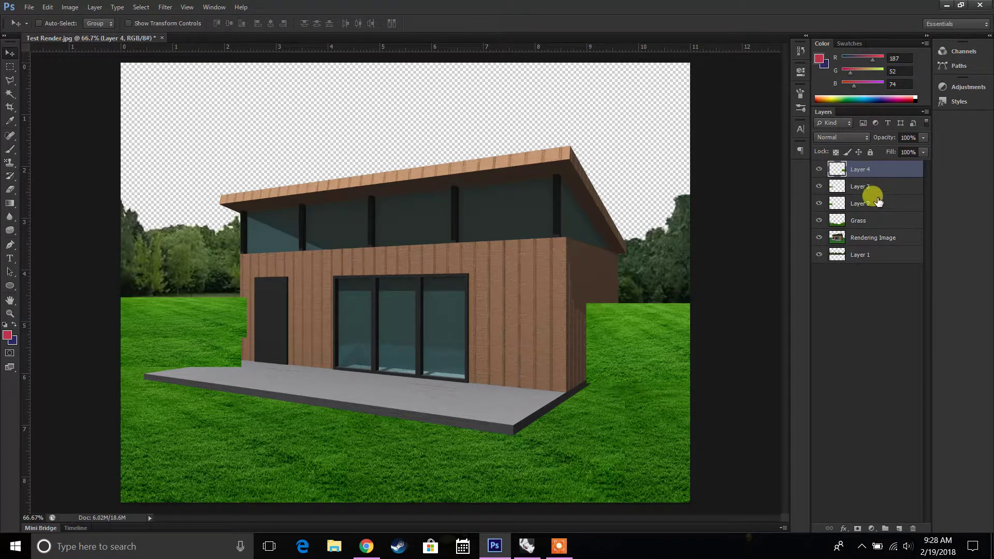
Merge the three pasted grass layers into a single layer
shift+click(866, 204)
right_click(869, 205)
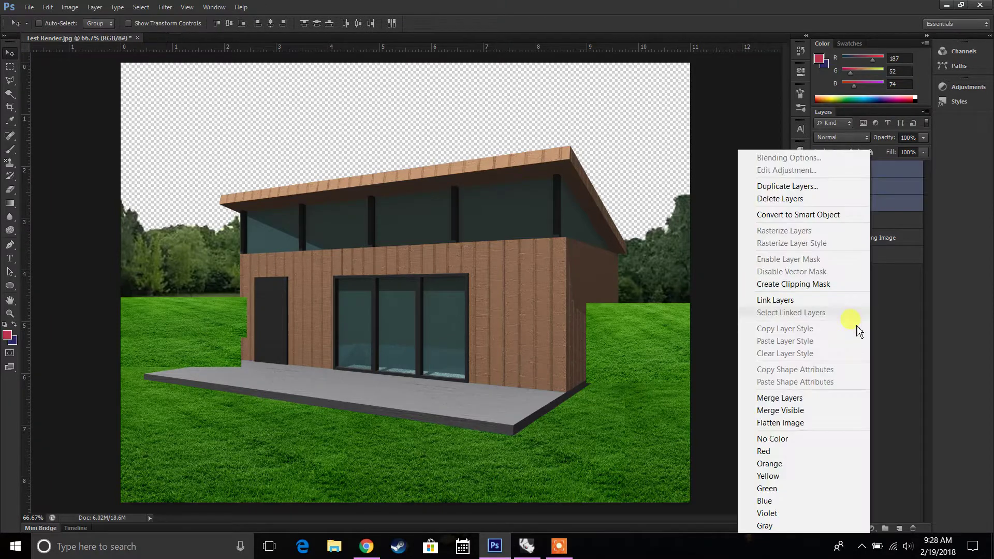
click(798, 399)
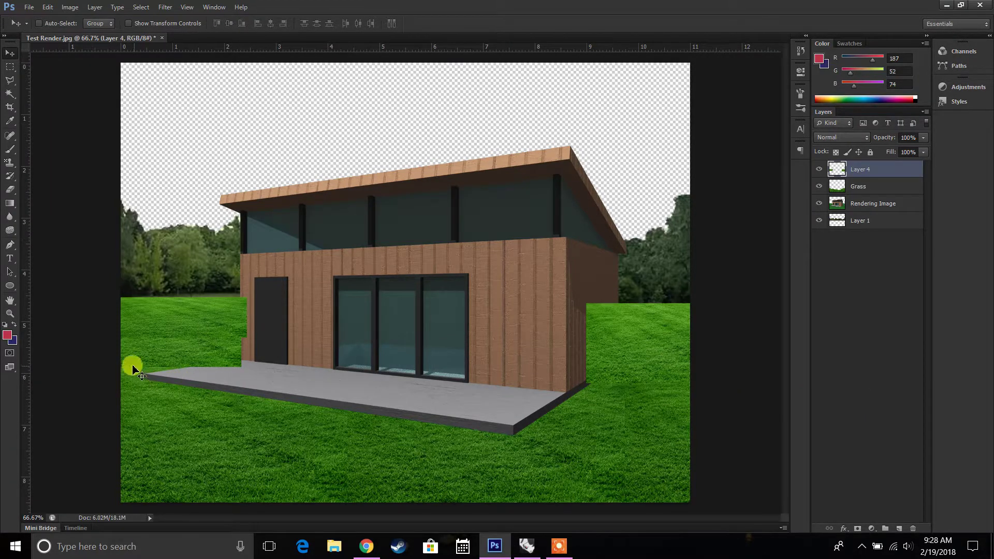
key(ctrl+plus)
scroll(150, 369, down, 1)
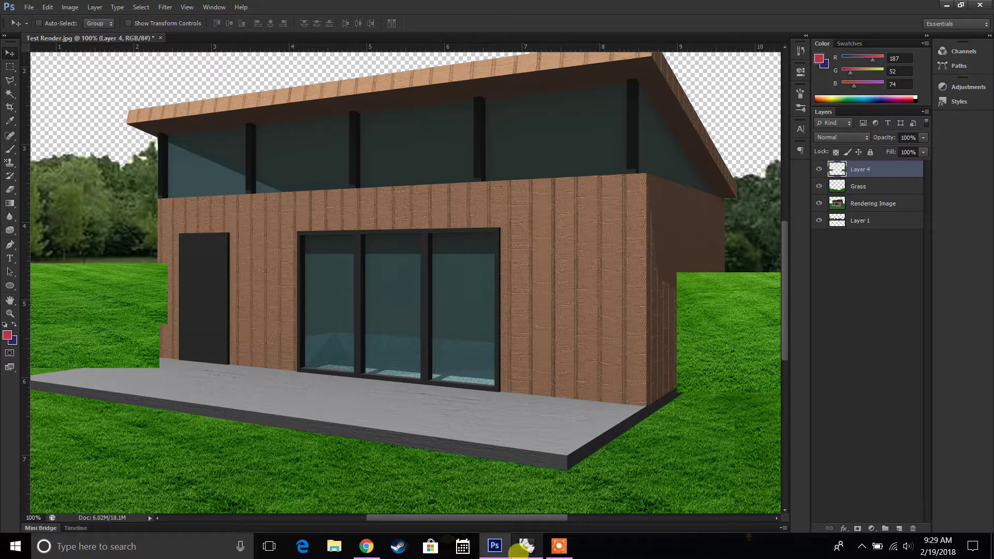
Blend the left grass patch by erasing along it with a 48 px soft eraser
drag(510, 518, 478, 517)
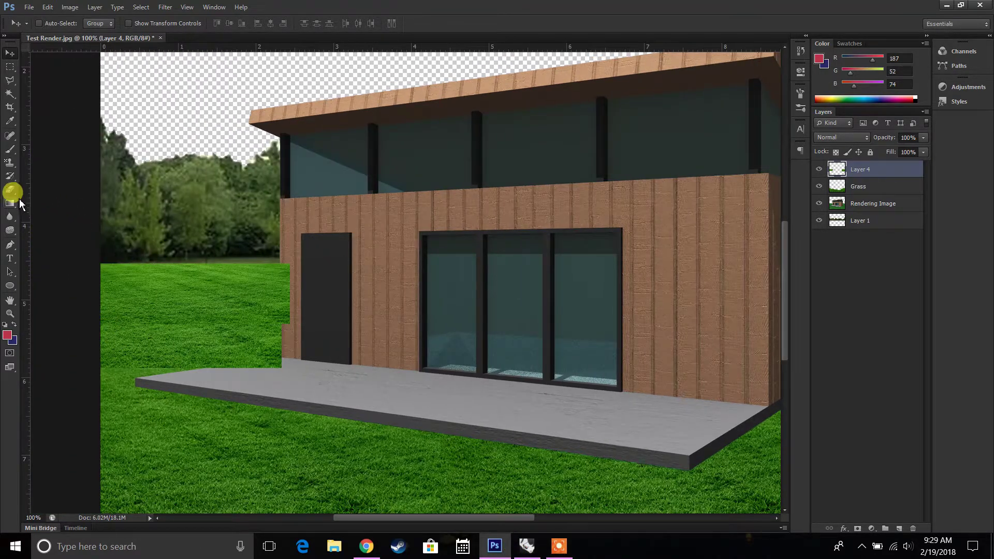
click(14, 192)
click(52, 24)
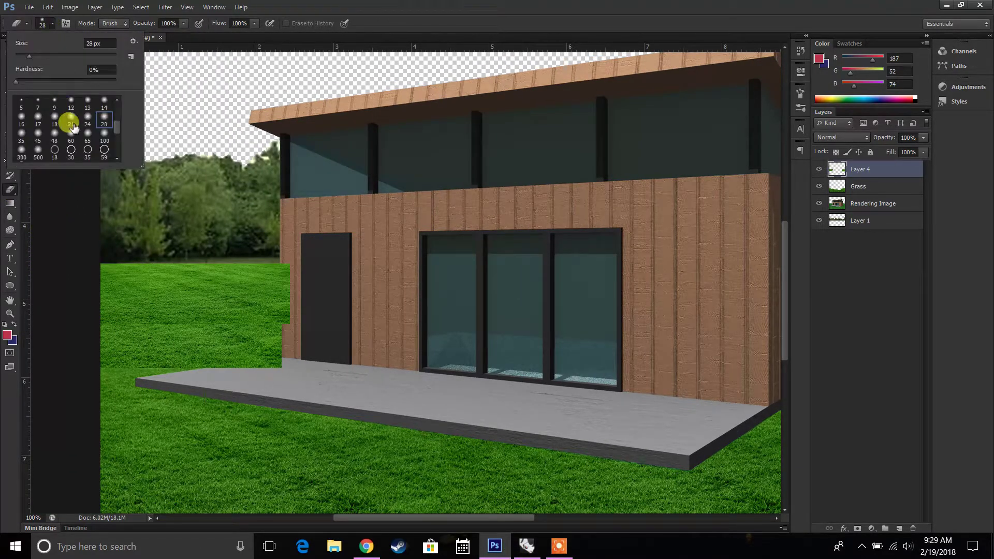
click(54, 136)
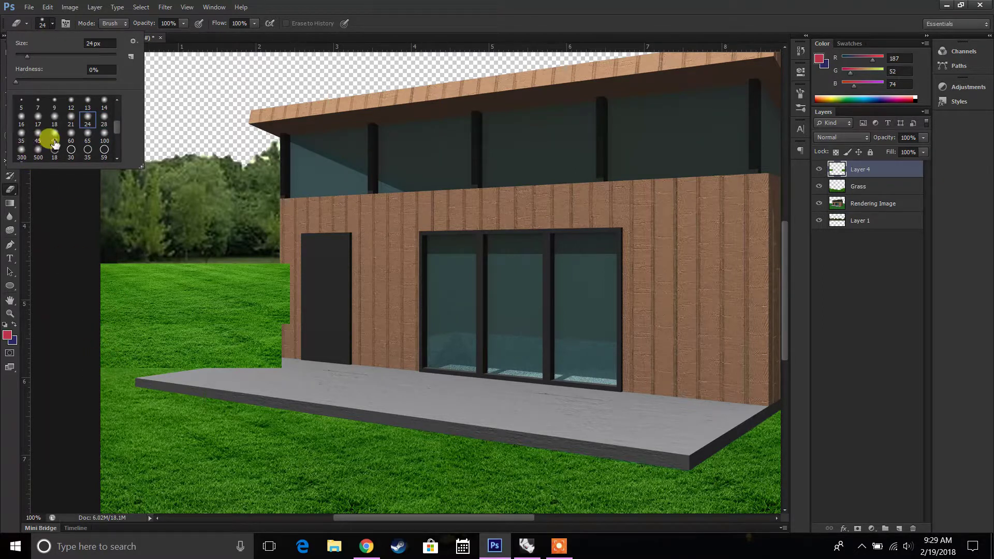
drag(104, 371, 185, 369)
Stretch the grass patch left of the door down to meet the patio
key(v)
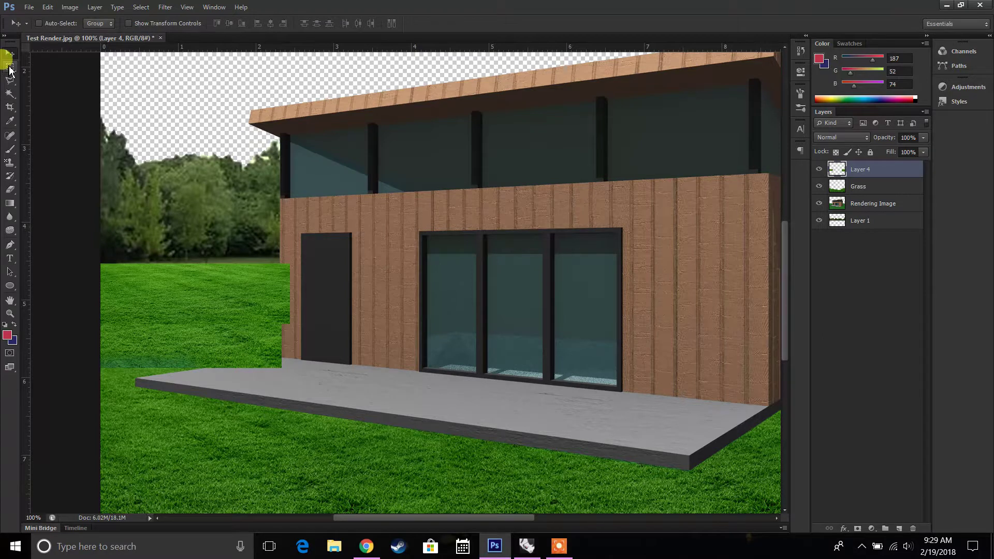
click(9, 67)
drag(78, 245, 327, 395)
key(ctrl+t)
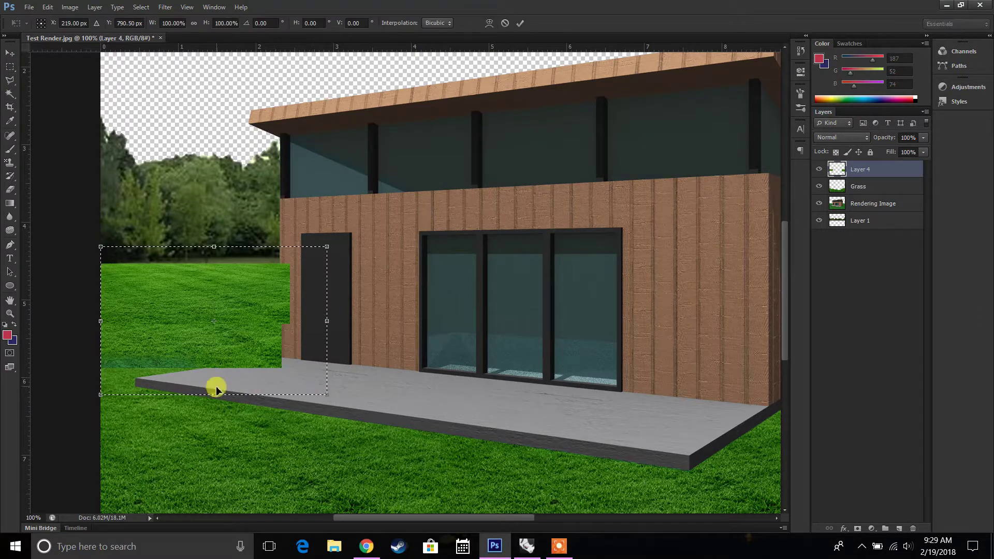
drag(216, 390, 213, 414)
key(Return)
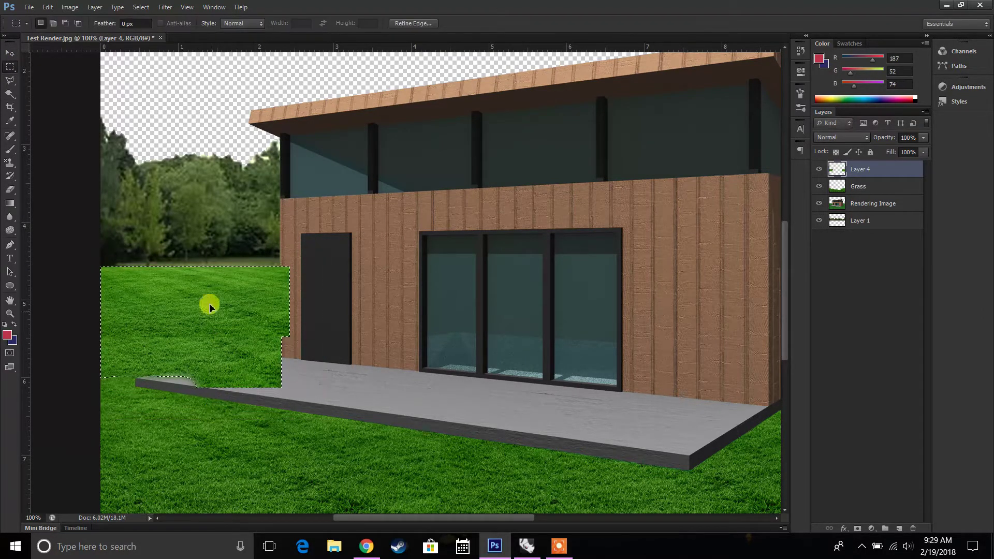
right_click(220, 243)
click(239, 249)
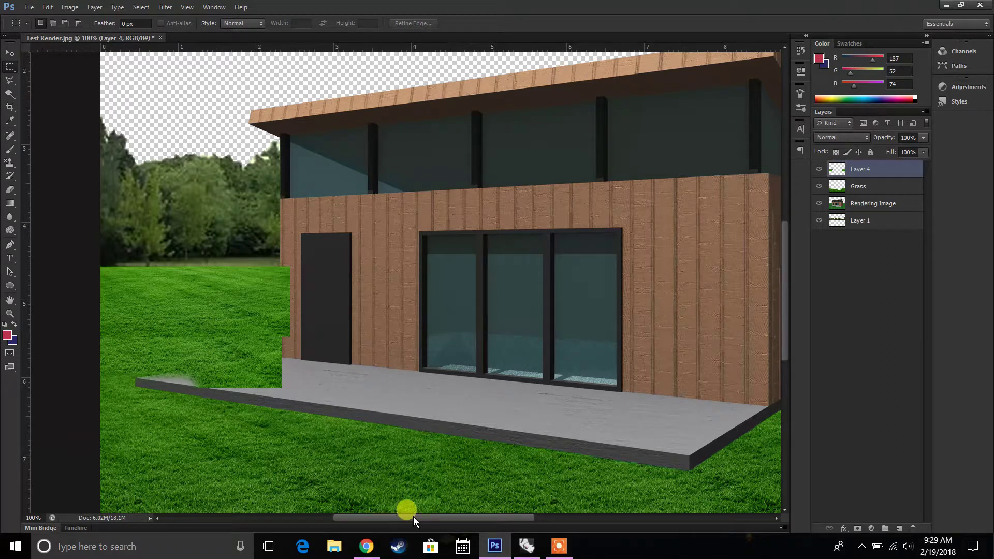
Soften the right patch's lower edge with the eraser and set Layer 4 opacity to 22%
drag(417, 520, 509, 521)
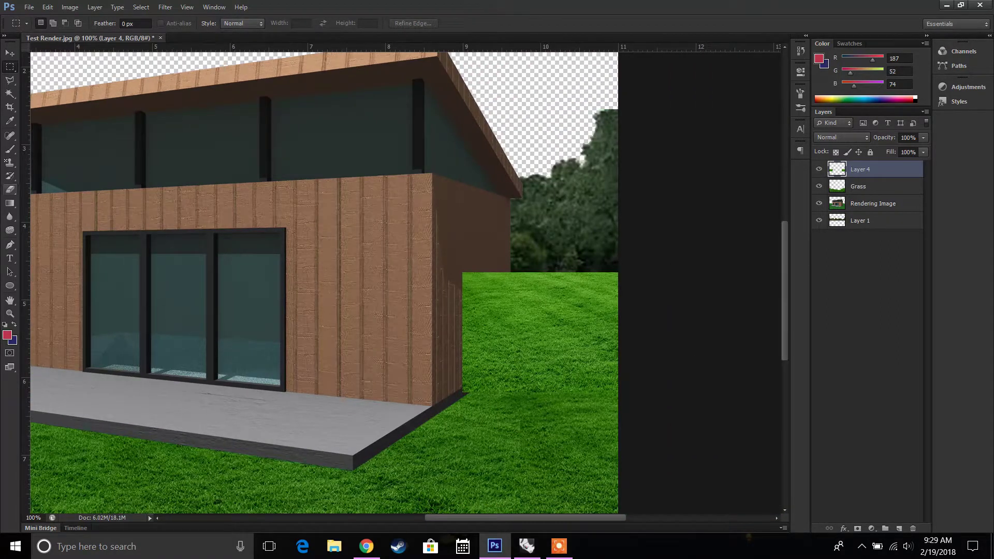
key(e)
mouse_move(393, 384)
mouse_down()
mouse_move(623, 394)
mouse_move(513, 390)
mouse_move(645, 386)
mouse_up()
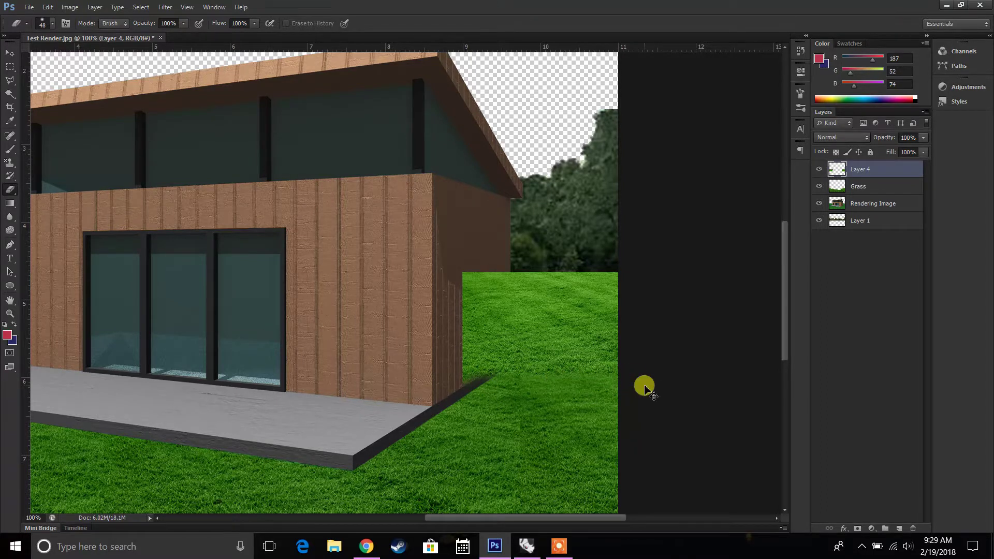
key(ctrl+minus)
key(ctrl+minus)
key(ctrl+plus)
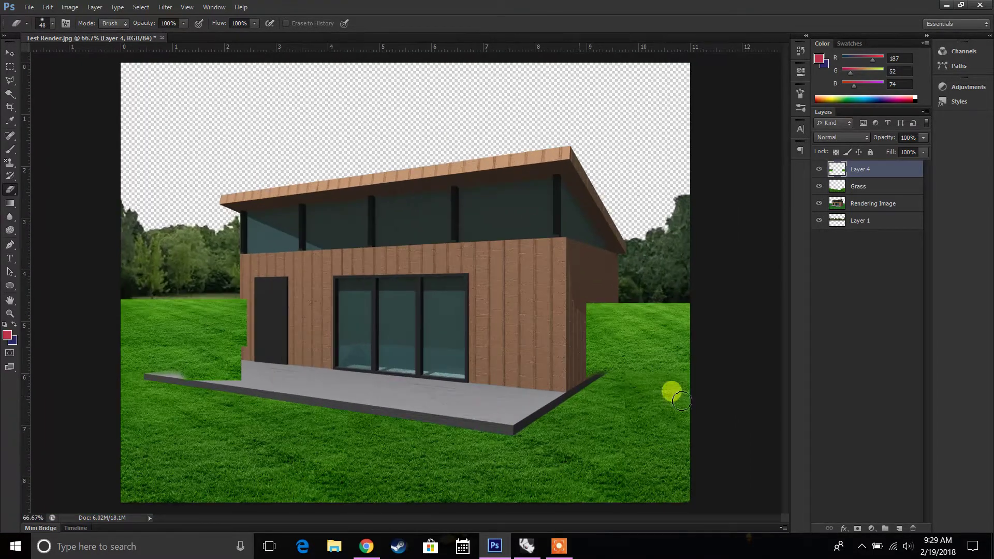
drag(890, 151, 884, 150)
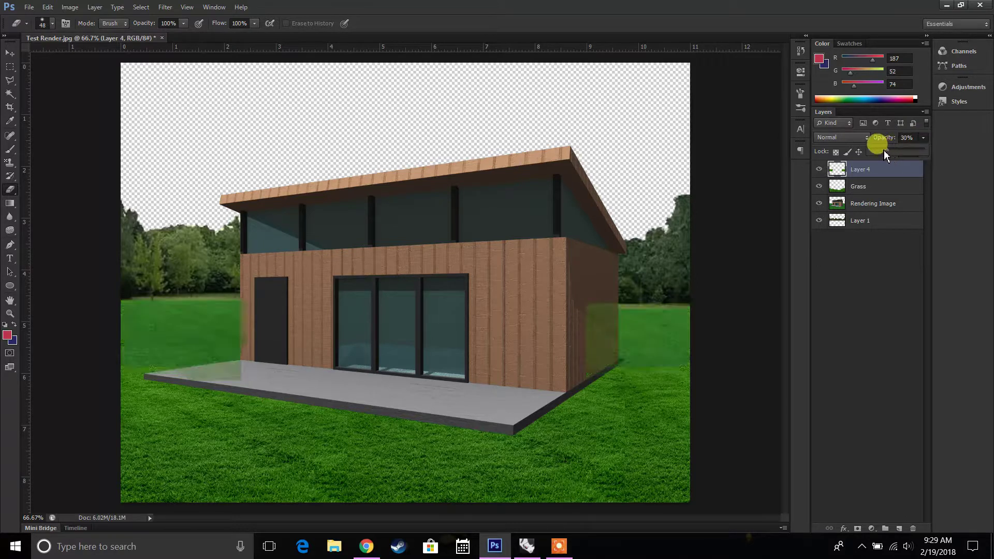
Outline the house walls and terrace with the Polygonal Lasso
key(ctrl+plus)
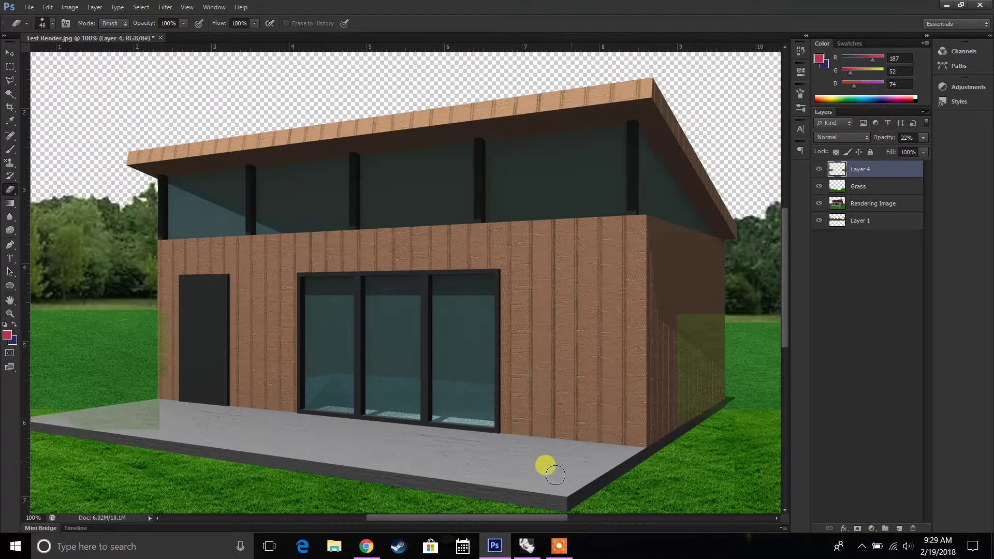
drag(532, 519, 517, 518)
click(10, 80)
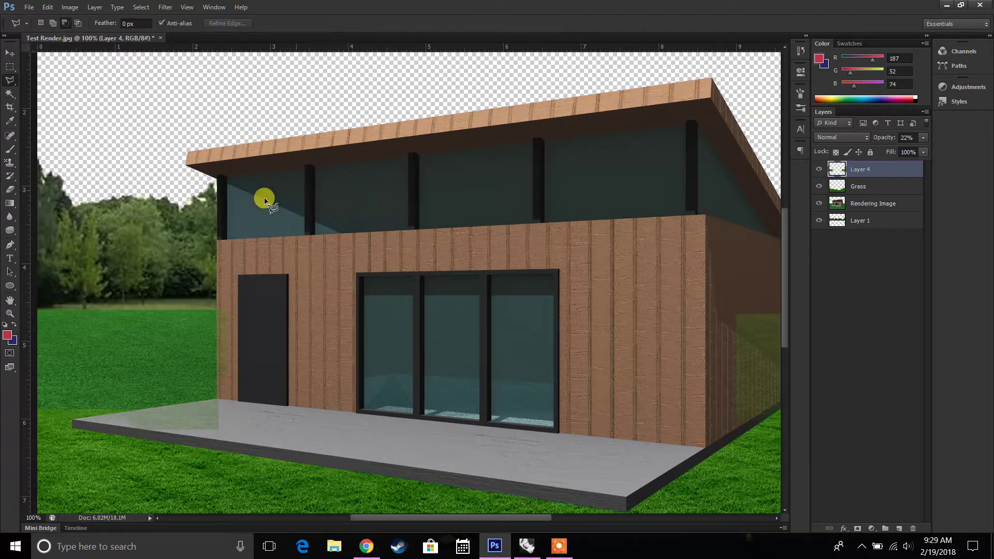
click(280, 194)
click(218, 240)
click(203, 405)
click(74, 424)
click(626, 502)
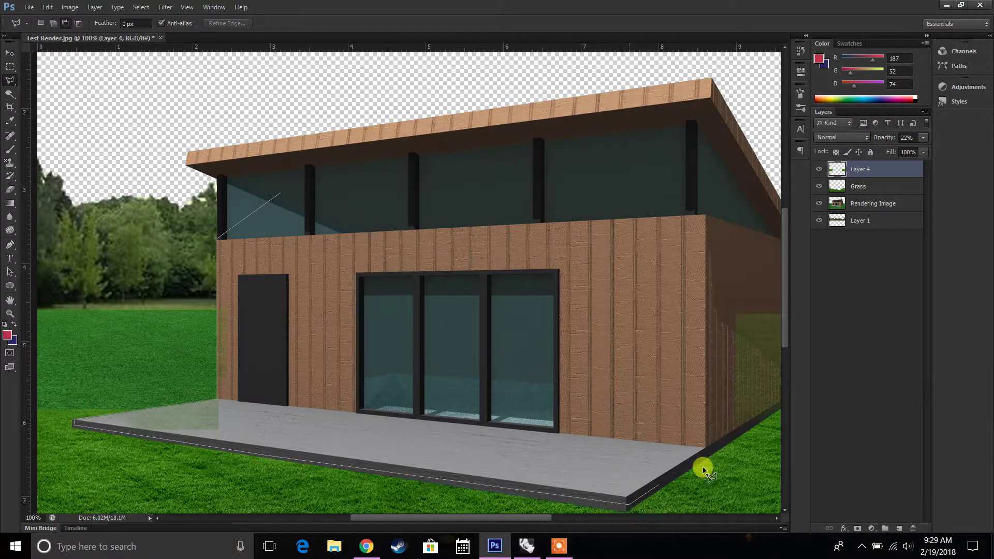
click(670, 400)
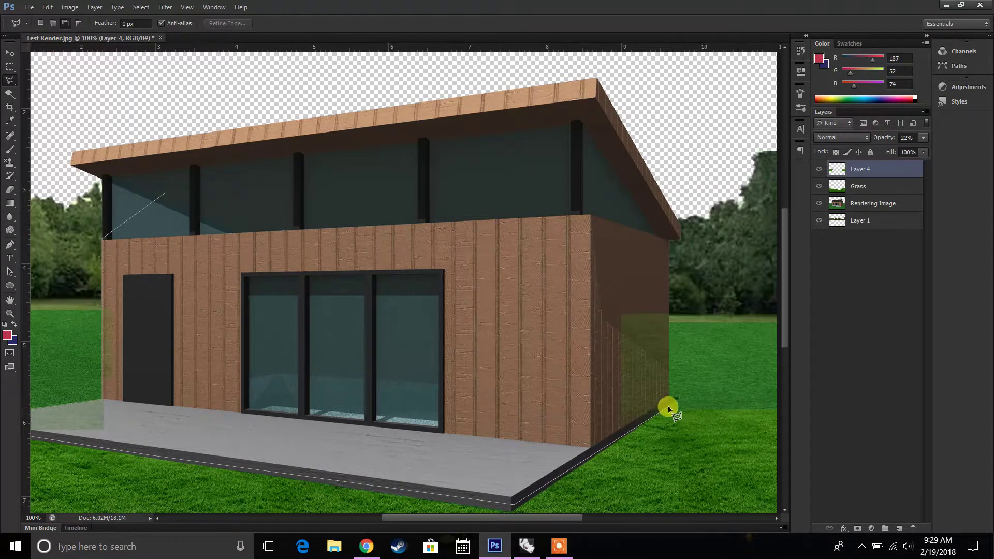
double_click(669, 308)
Restore Layer 4 to 100% opacity, delete the grass inside the outline, and deselect
click(924, 138)
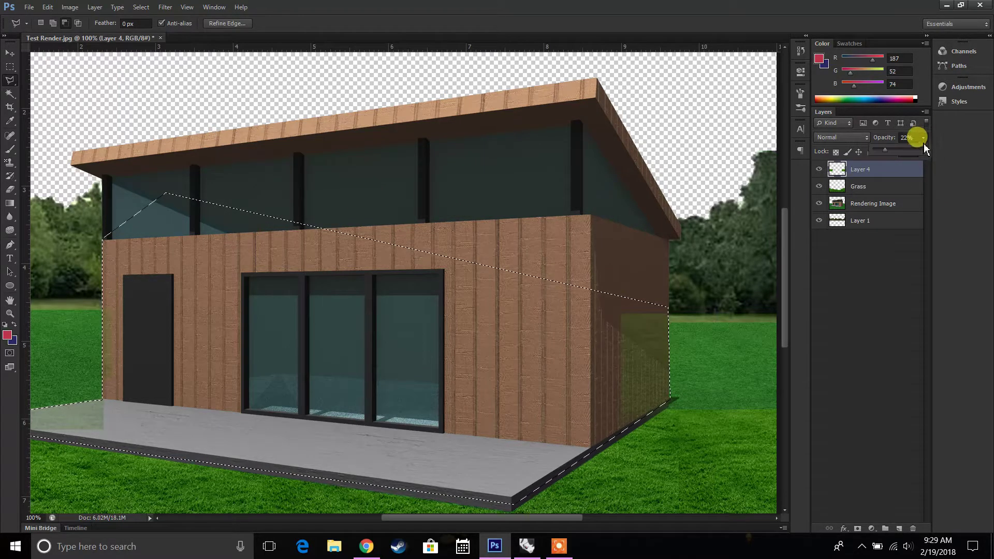
drag(924, 145, 939, 148)
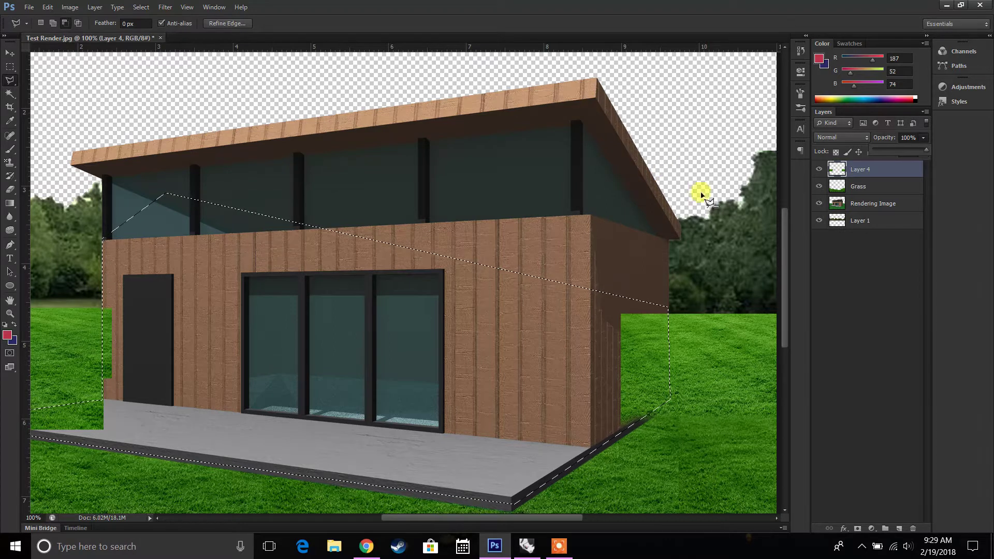
click(860, 170)
key(Delete)
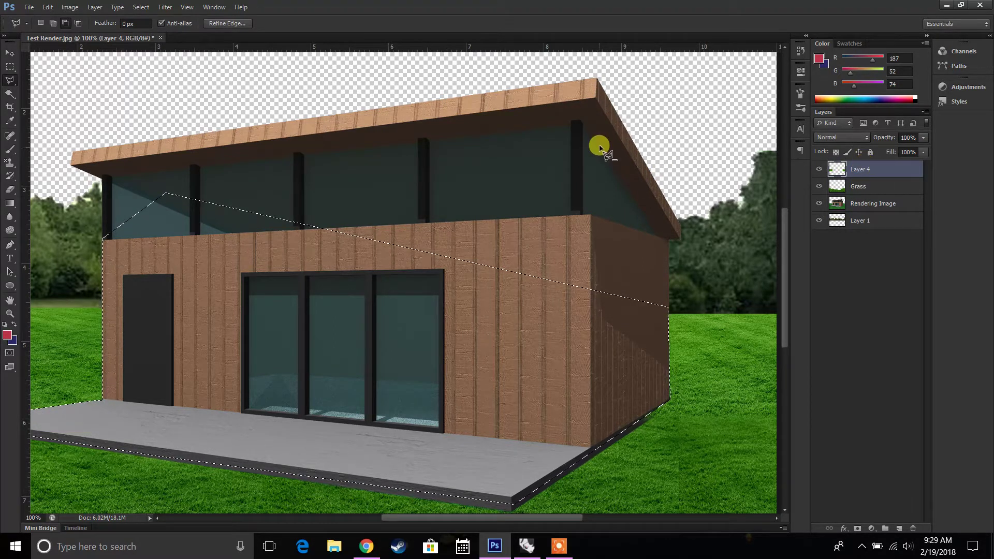
right_click(601, 149)
click(607, 151)
key(ctrl+minus)
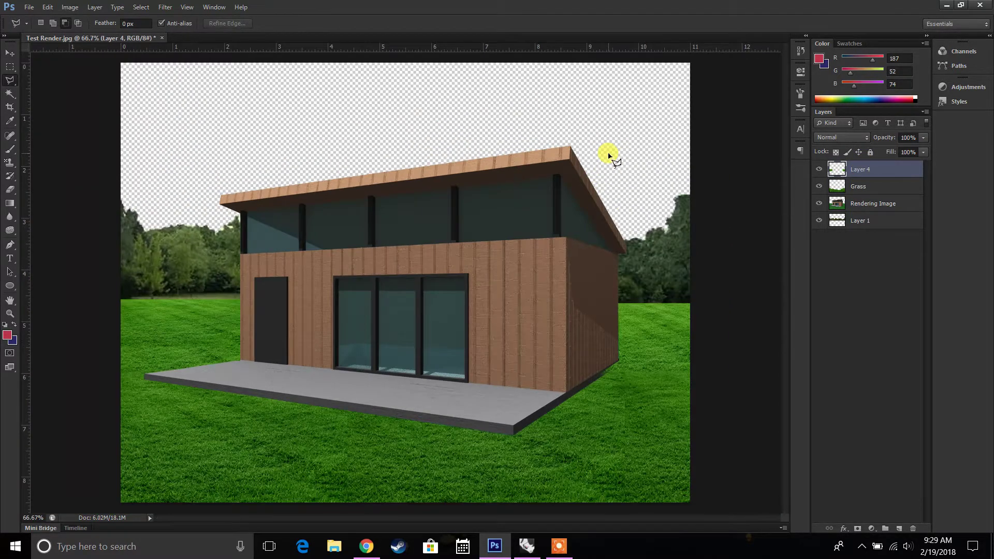
Darken the Layer 4 grass to brightness -26 with Brightness/Contrast
click(70, 7)
mouse_move(83, 38)
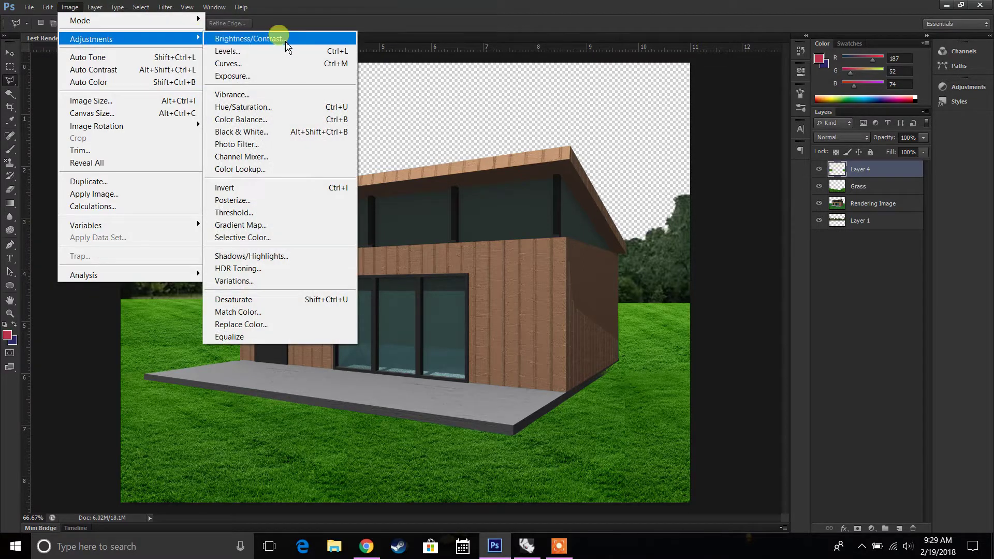
click(251, 38)
mouse_move(672, 223)
mouse_down()
mouse_move(658, 227)
mouse_move(666, 228)
mouse_up()
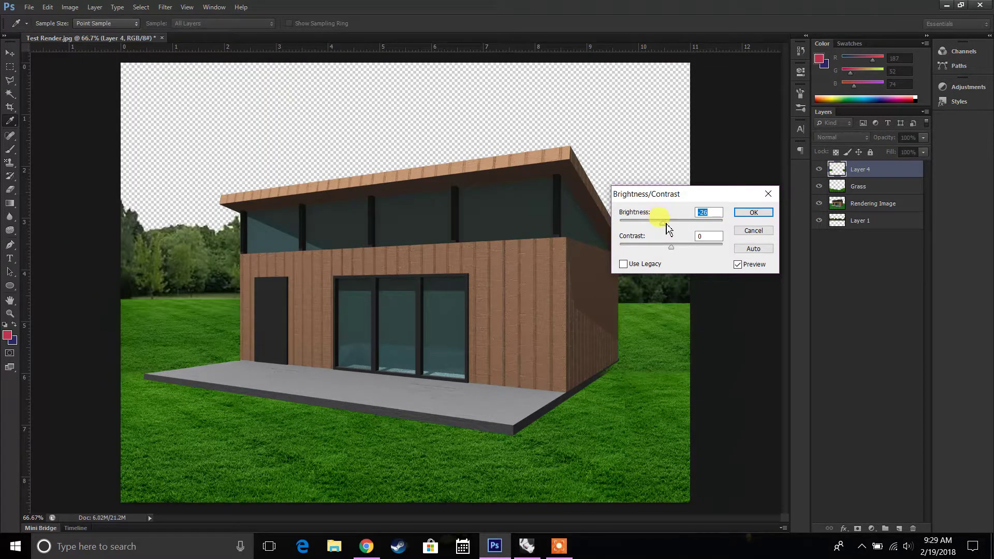
key(Return)
Nudge the Layer 1 treeline down by 0.1 inch
key(l)
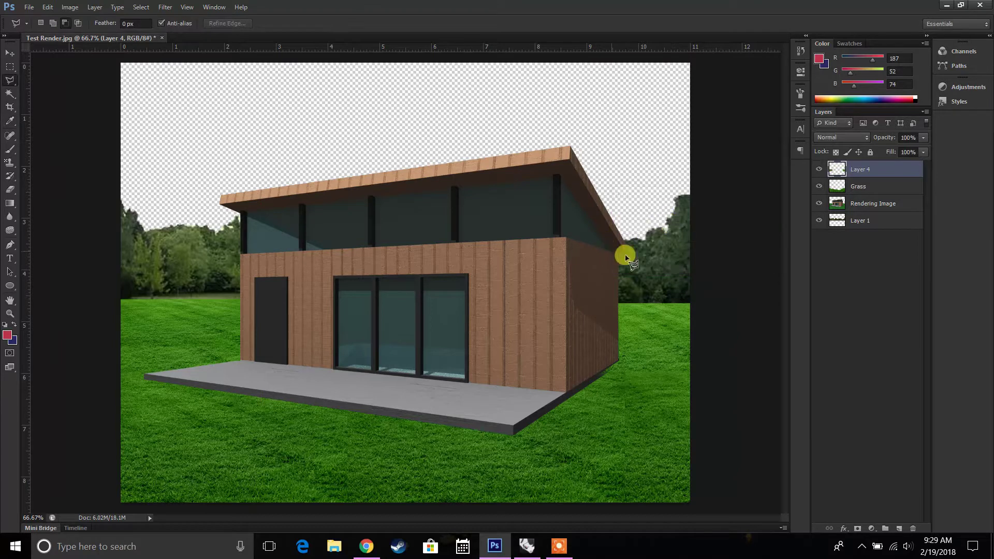
click(871, 220)
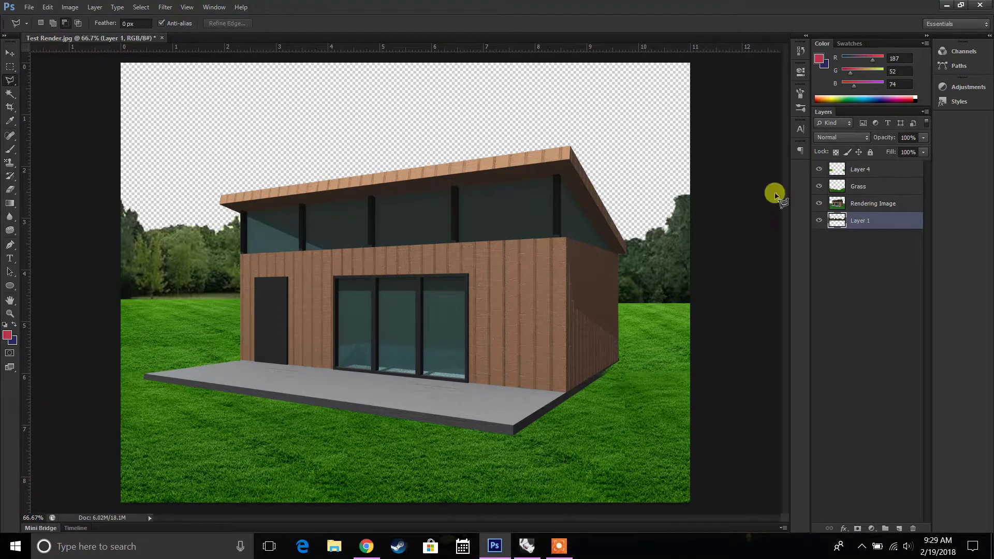
click(12, 52)
drag(285, 104, 283, 113)
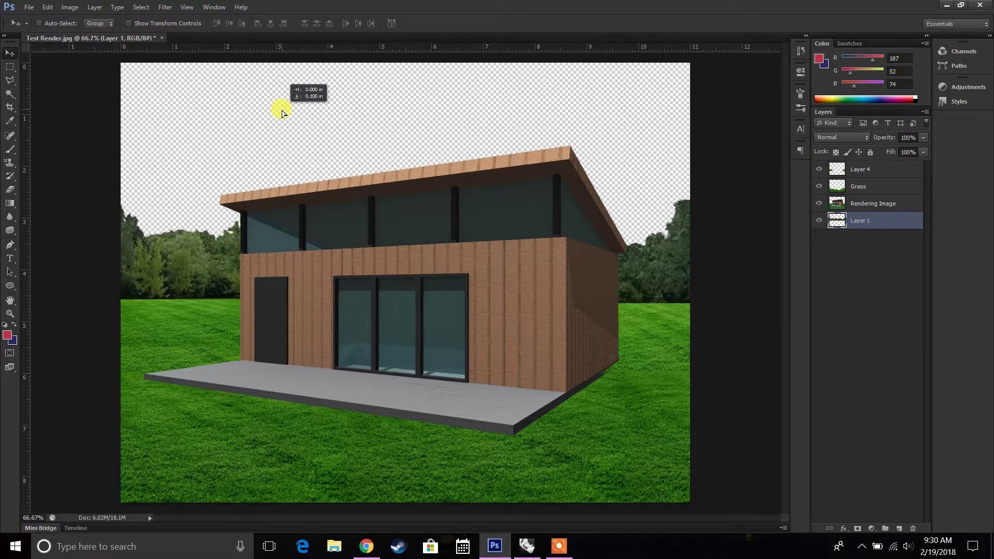
key(ctrl+minus)
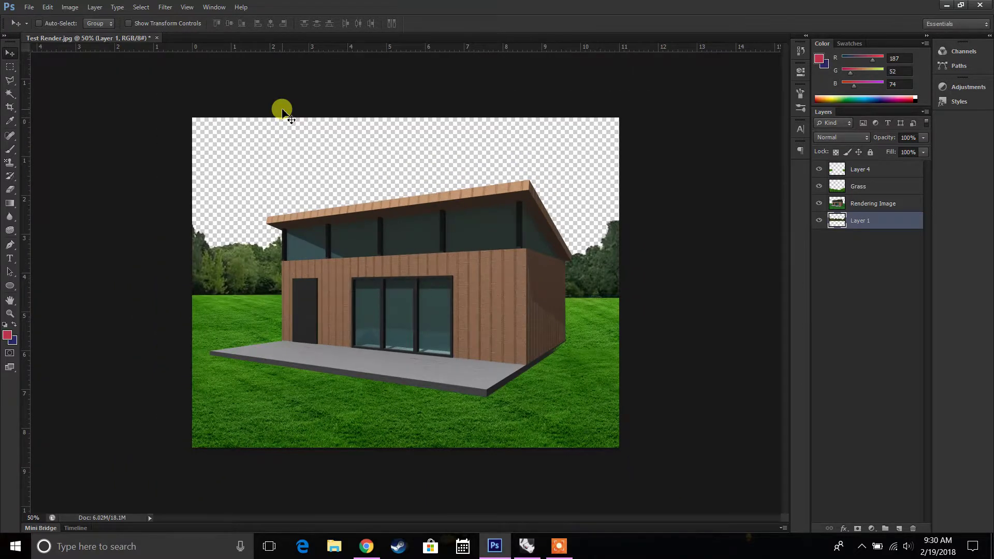
Merge the Grass layer and Layer 4, then rename the merged layer 'Grass', fixing the 'GRass' typo
click(860, 188)
shift+click(855, 168)
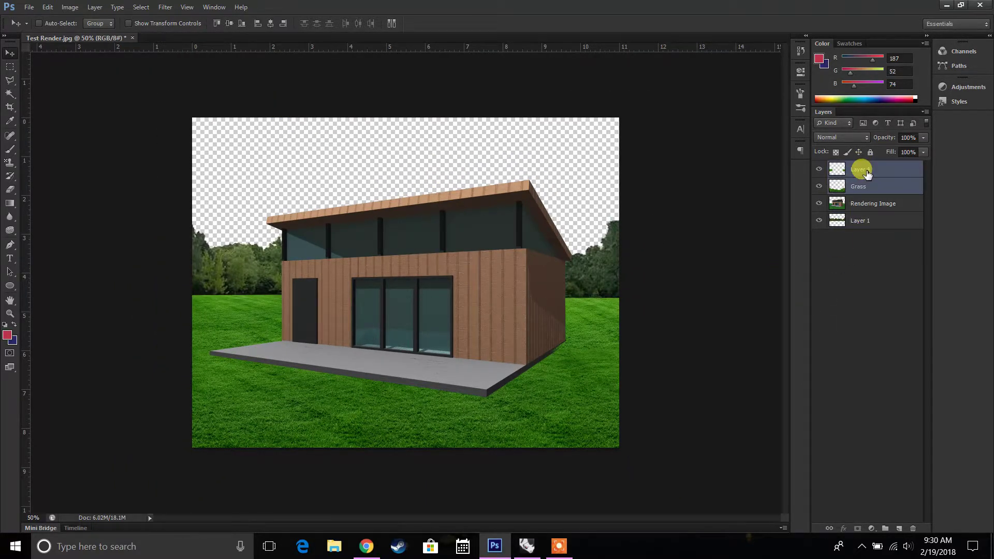
right_click(879, 296)
click(777, 398)
click(864, 175)
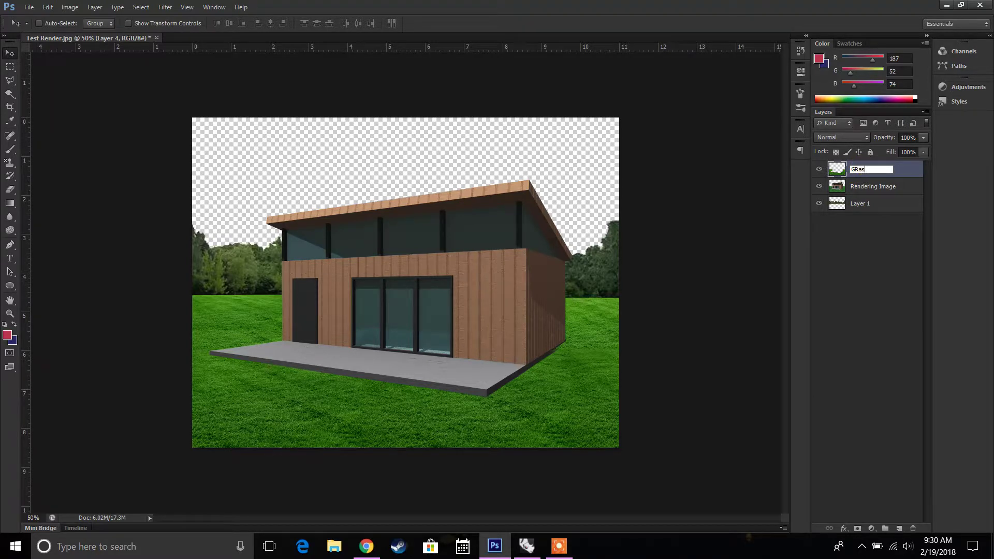
text(GRass)
key(Return)
text(Grass)
key(Return)
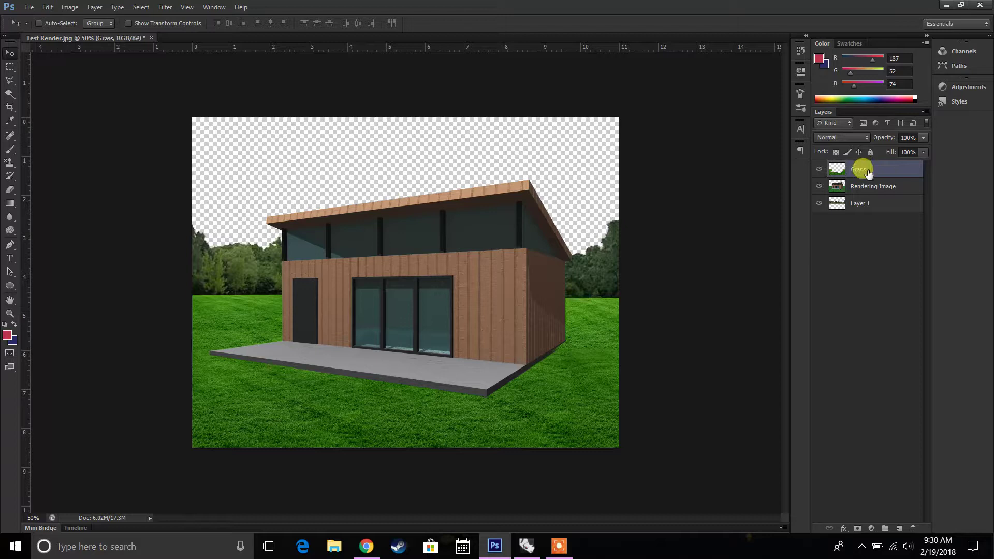
click(559, 547)
click(942, 511)
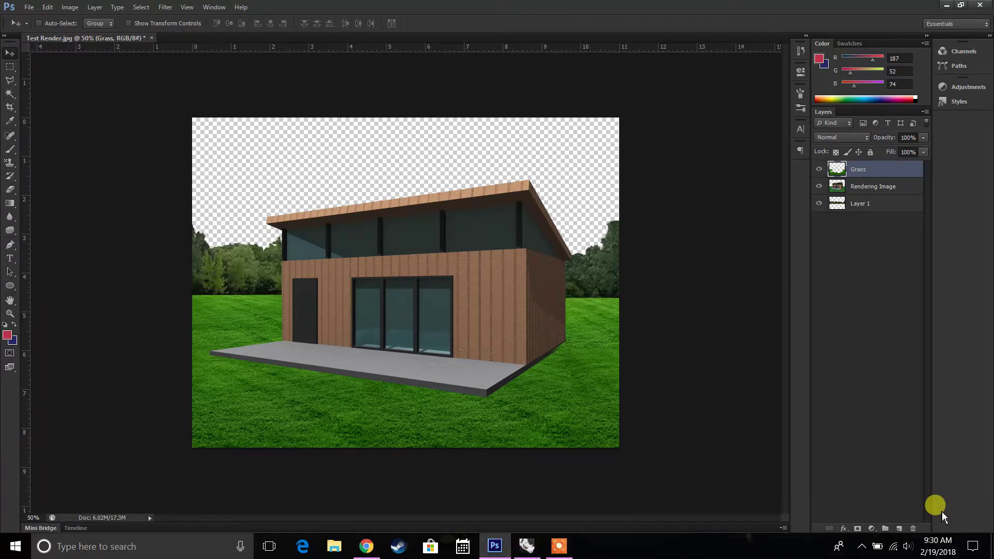
key(ctrl+plus)
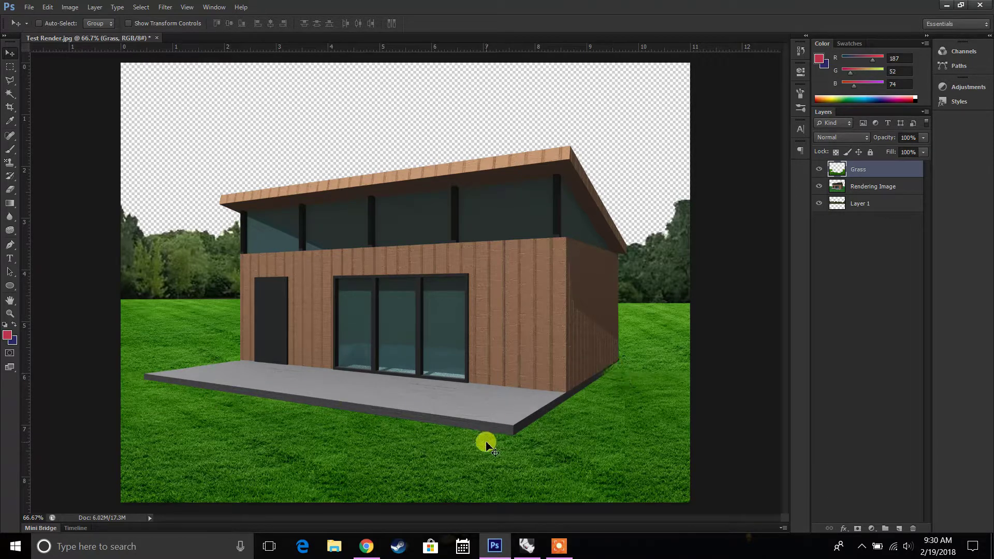
Take the Burn tool with a soft 300 px brush, shade the Grass, then target the Rendering Image layer
click(9, 229)
click(36, 228)
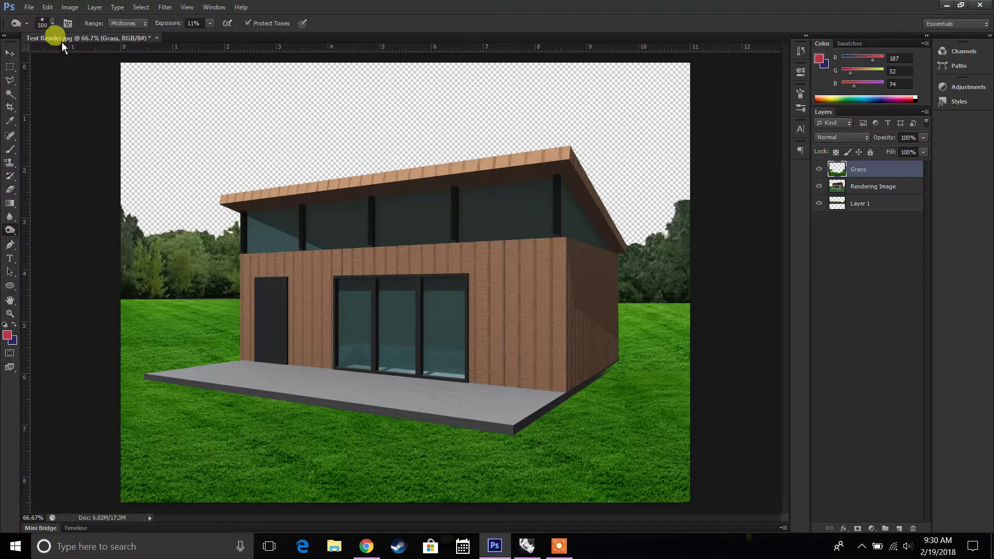
click(48, 24)
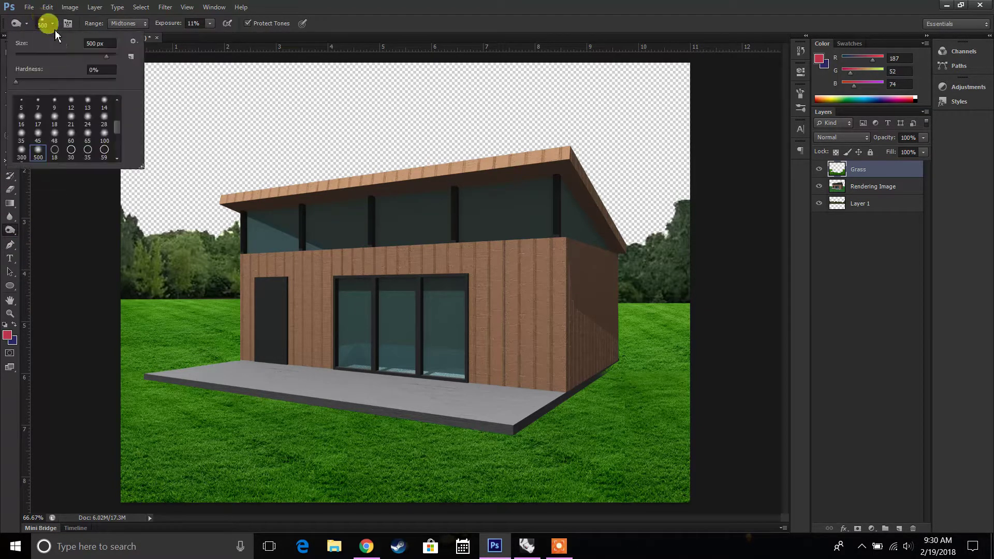
click(22, 151)
click(459, 41)
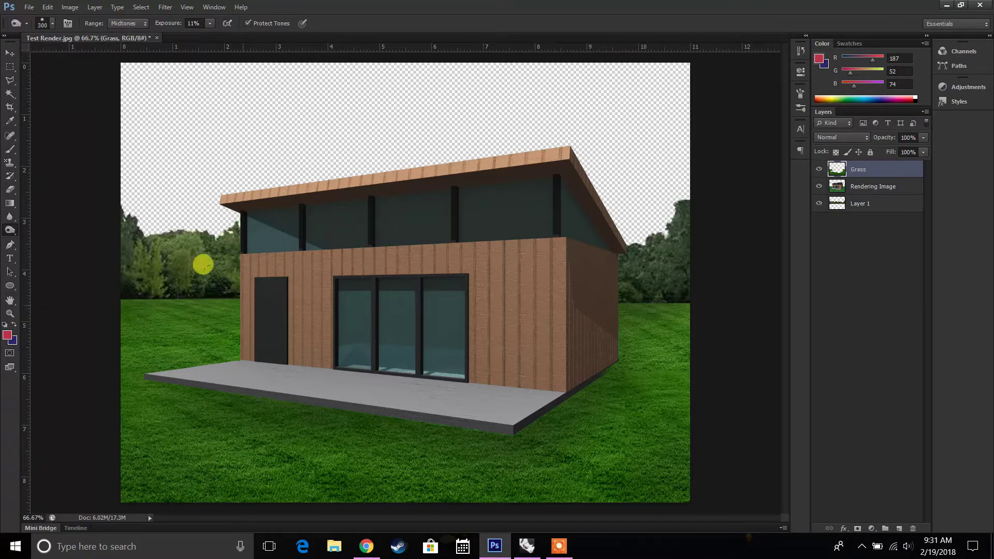
click(872, 189)
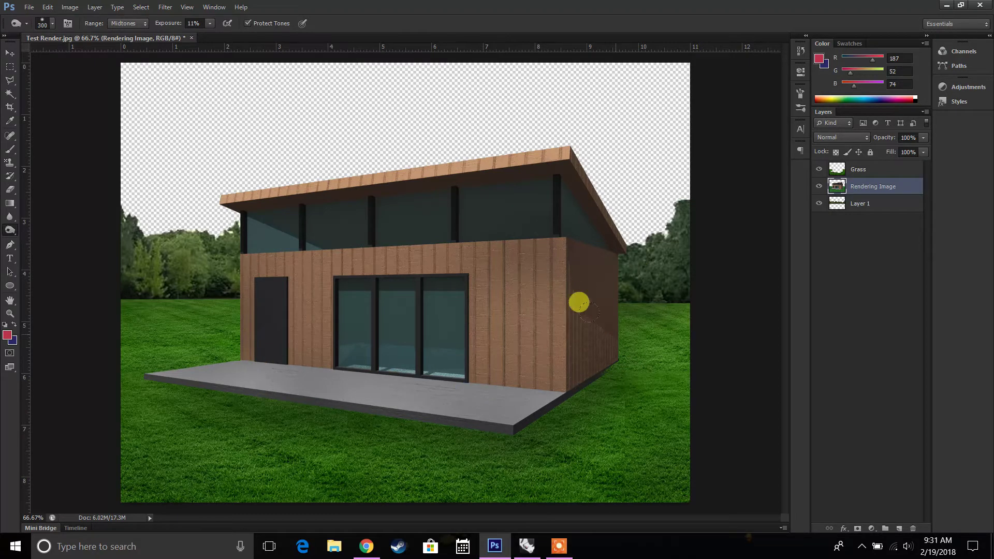
key(ctrl+minus)
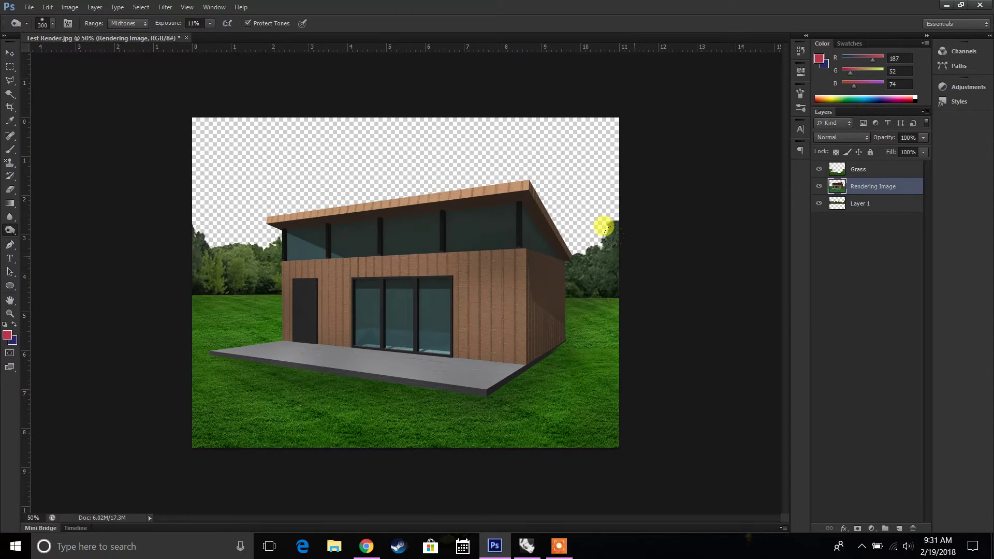
click(819, 170)
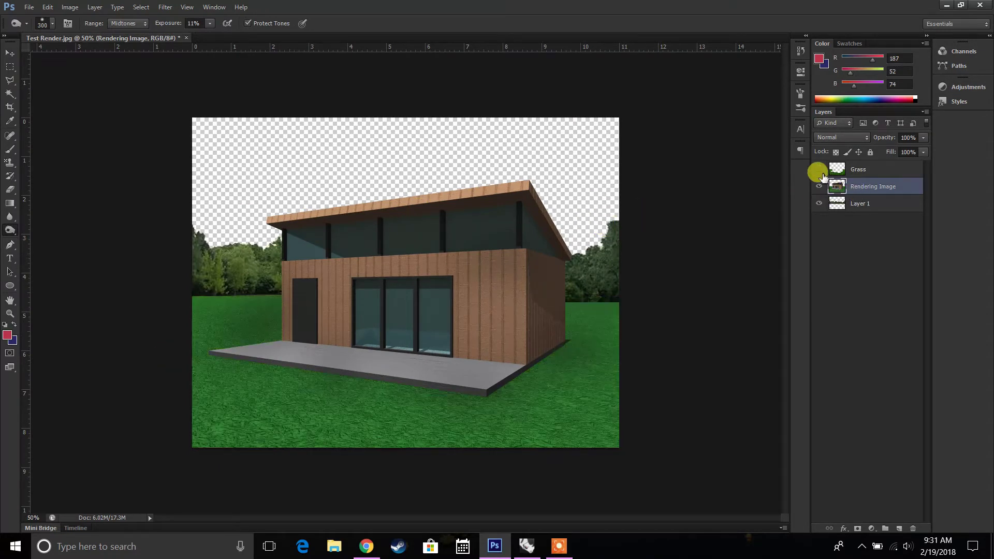
click(821, 203)
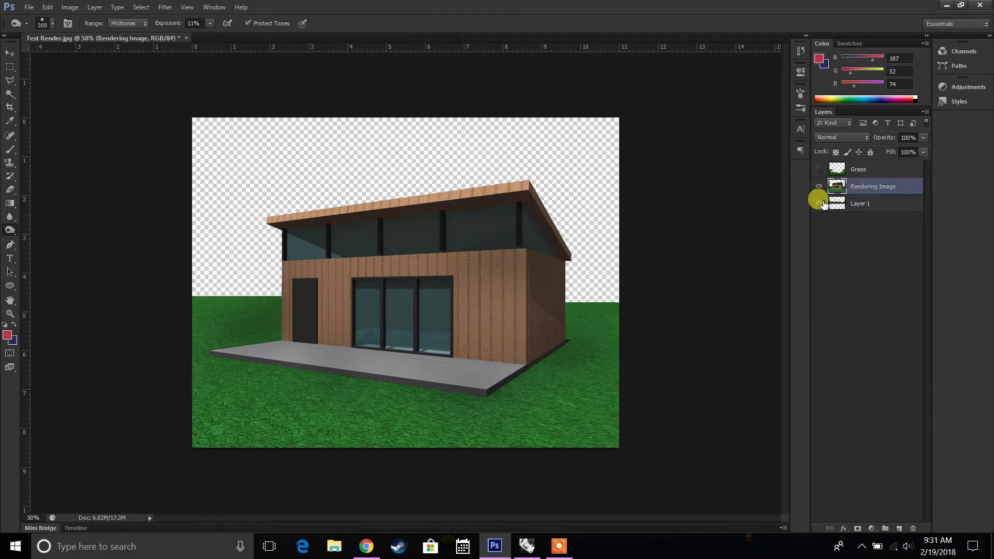
click(820, 203)
click(819, 169)
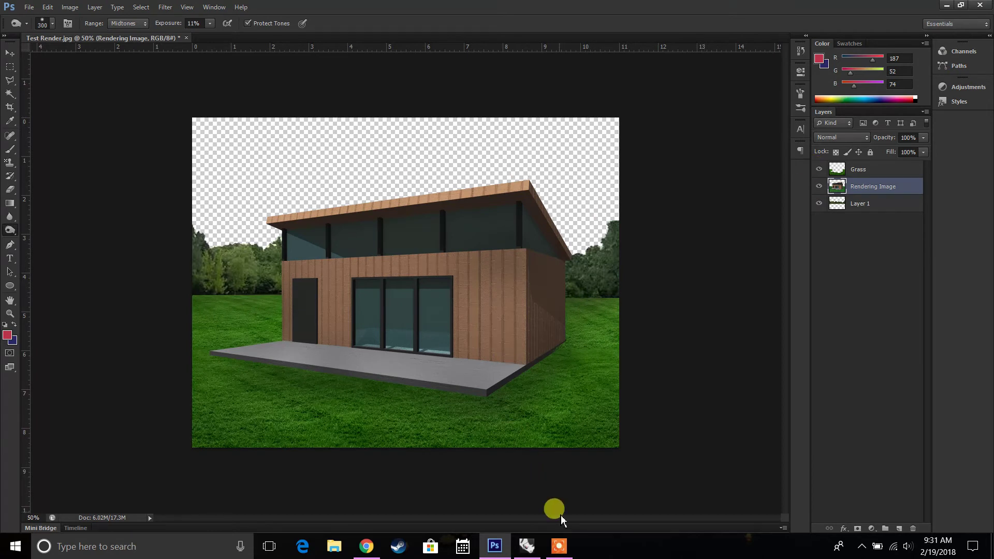